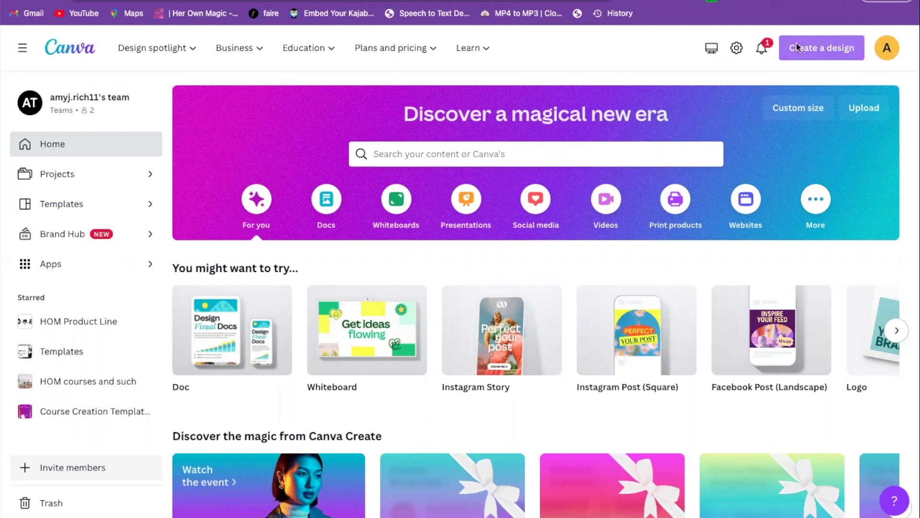
# Step: Search the Create a design menu for 'youtube' to list formats like Thumbnail and Banner
pyautogui.click(818, 47)
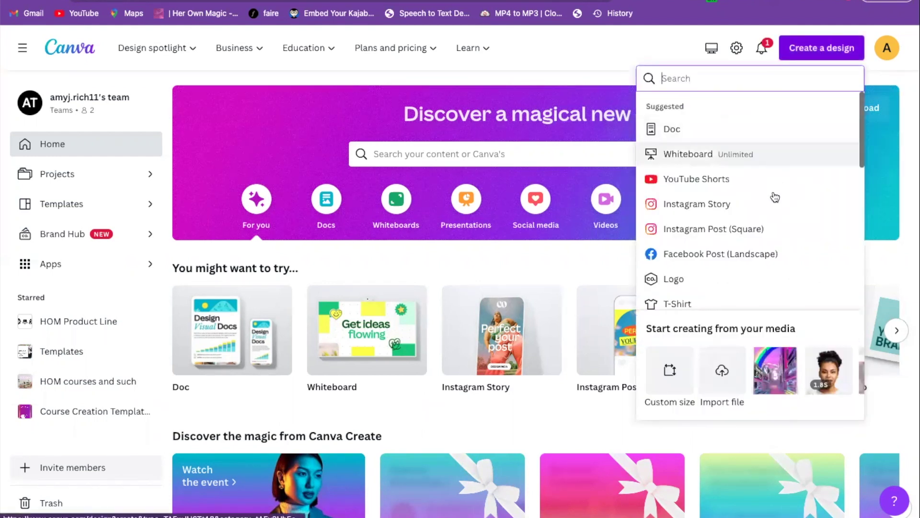
pyautogui.scroll(-3, 774, 194)
pyautogui.scroll(-5, 773, 197)
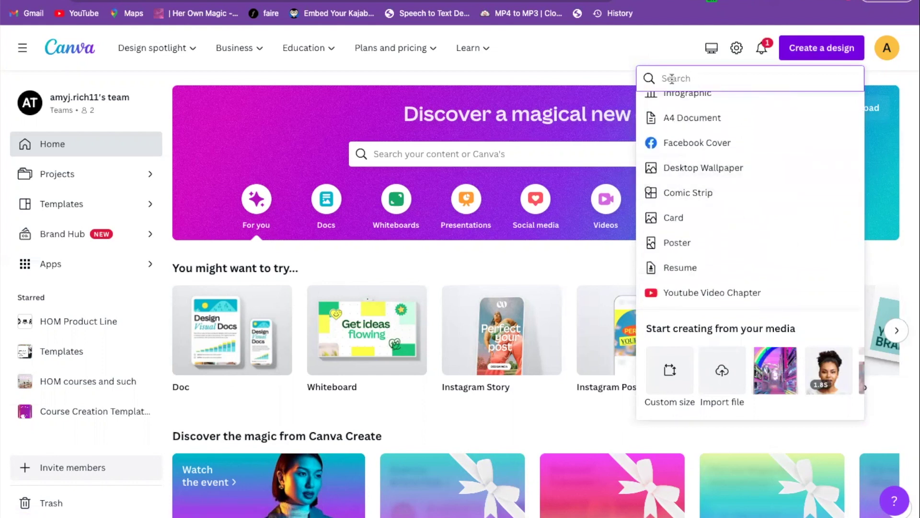
pyautogui.write('youtube')
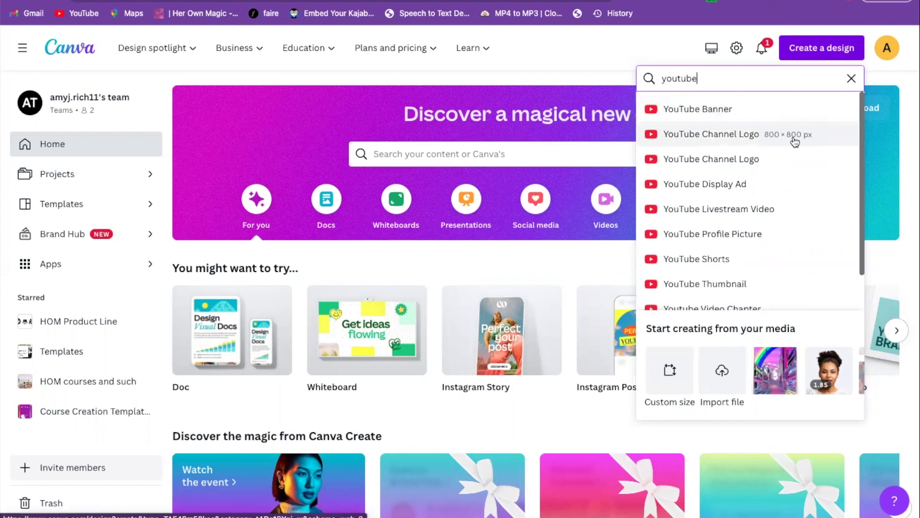
pyautogui.scroll(-1, 730, 248)
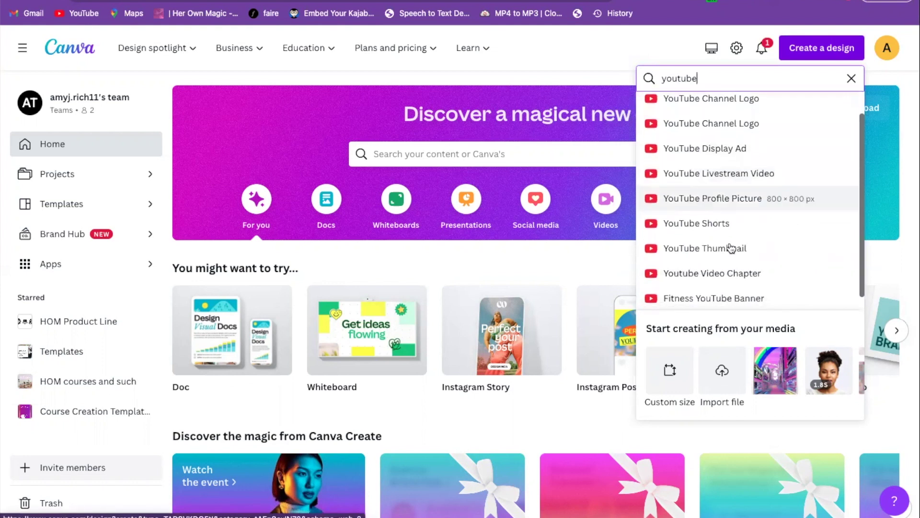
# Step: Start a blank YouTube Thumbnail design and browse the thumbnail templates beside the canvas
pyautogui.click(691, 248)
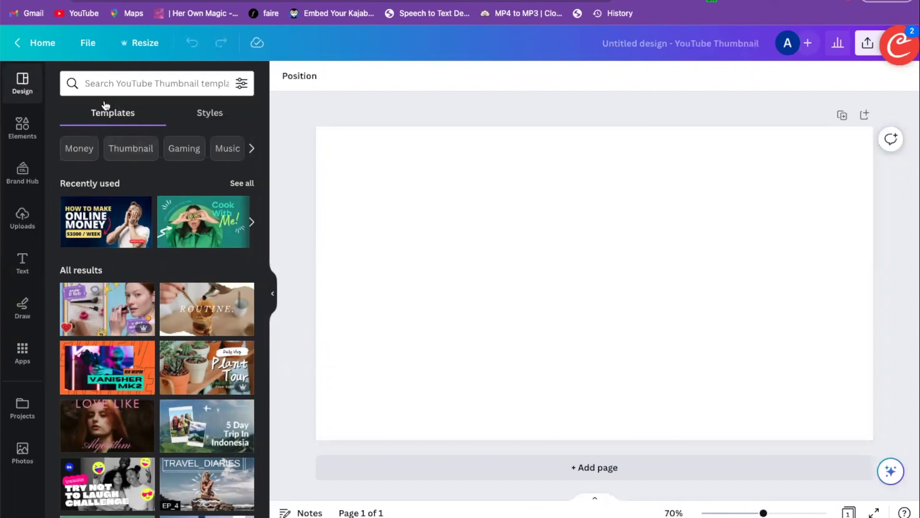
pyautogui.scroll(-3, 151, 176)
pyautogui.scroll(-3, 151, 175)
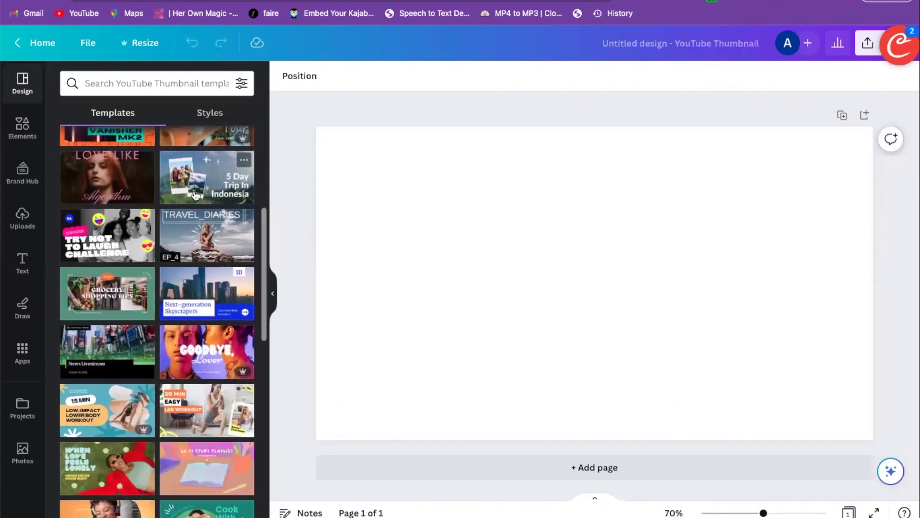
pyautogui.scroll(6, 195, 195)
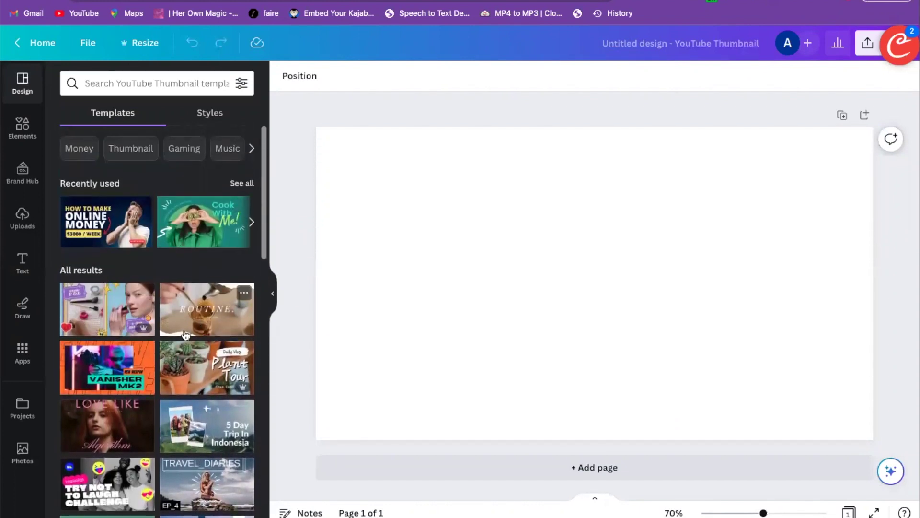
pyautogui.scroll(-3, 186, 334)
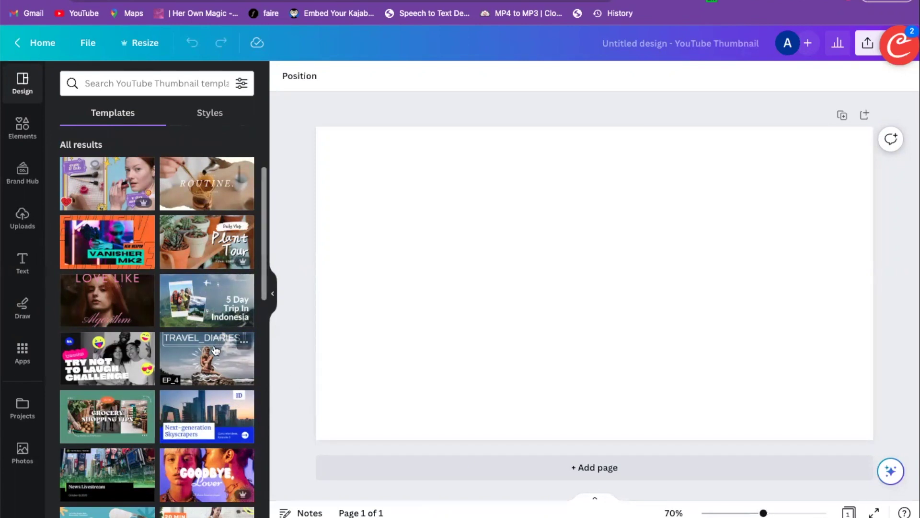
pyautogui.scroll(-3, 190, 346)
pyautogui.scroll(-3, 190, 346)
pyautogui.scroll(-3, 189, 346)
pyautogui.scroll(15, 188, 341)
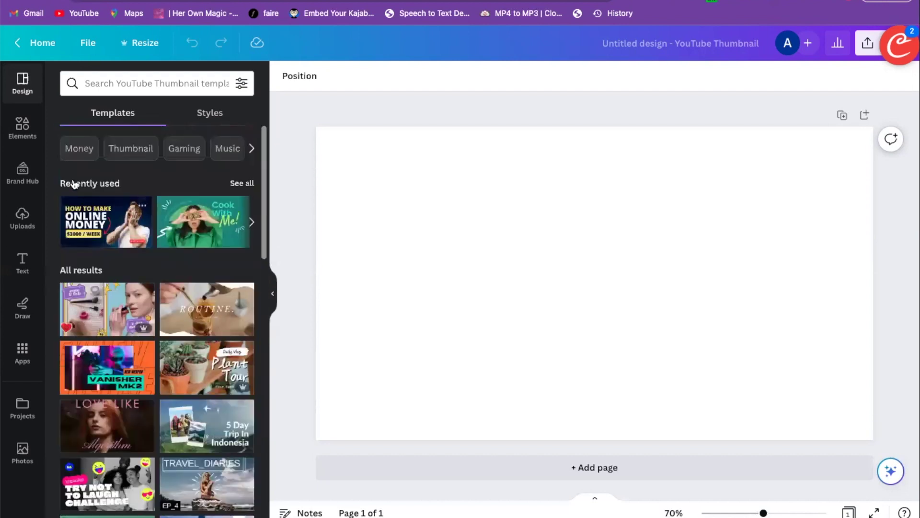
# Step: Apply the recently used 'How to Become a Freelancer' template to the blank thumbnail
pyautogui.click(238, 184)
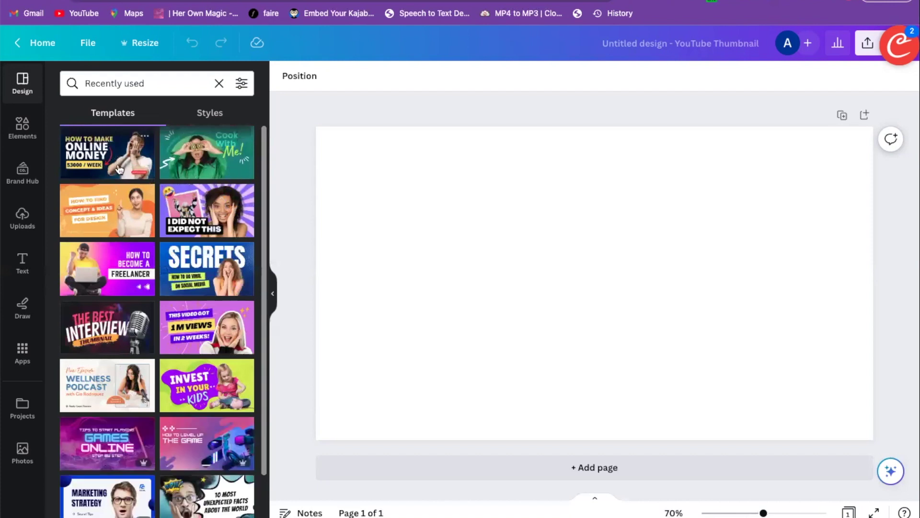
pyautogui.scroll(-1, 126, 214)
pyautogui.scroll(1, 125, 213)
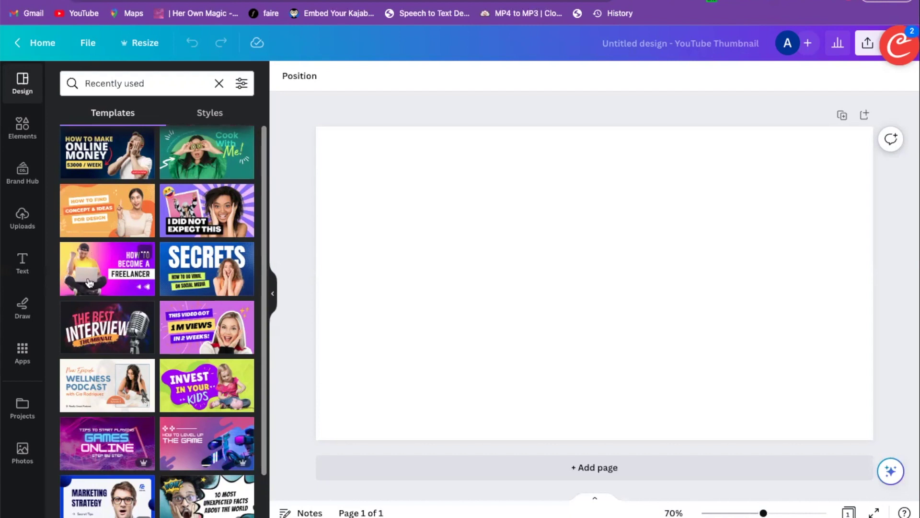
pyautogui.click(110, 265)
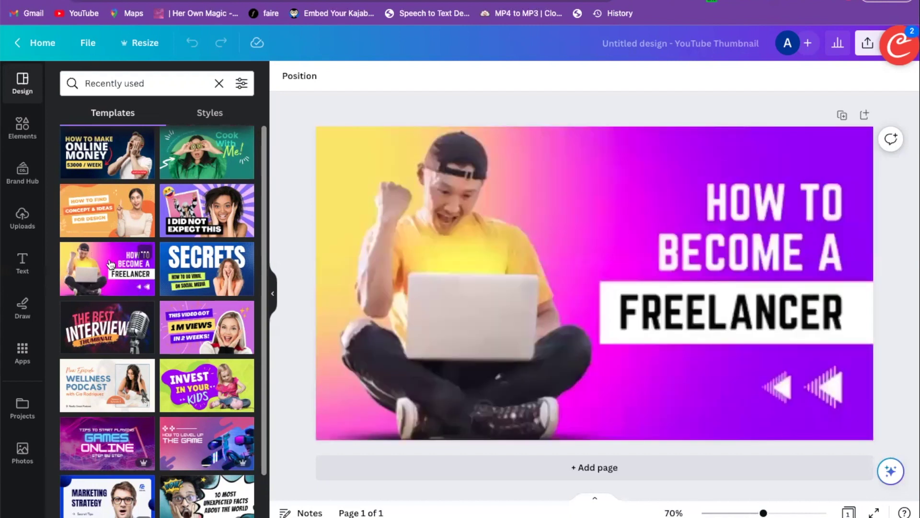
pyautogui.click(602, 260)
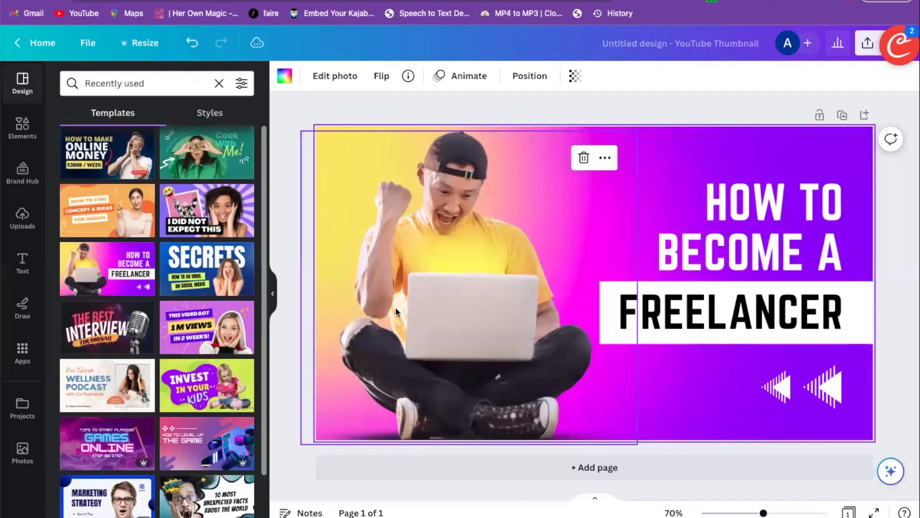
# Step: Delete the man's photo from the template and browse the uploaded images
pyautogui.click(445, 248)
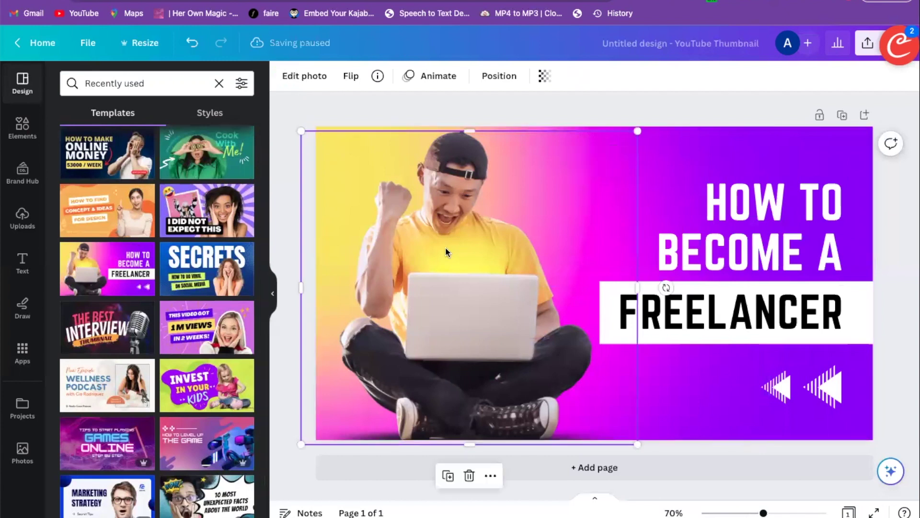
pyautogui.press('Delete')
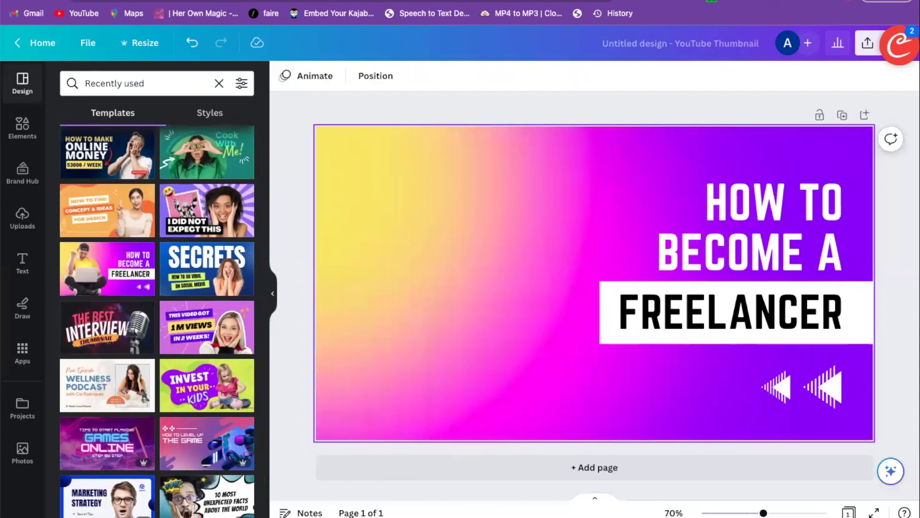
pyautogui.click(22, 220)
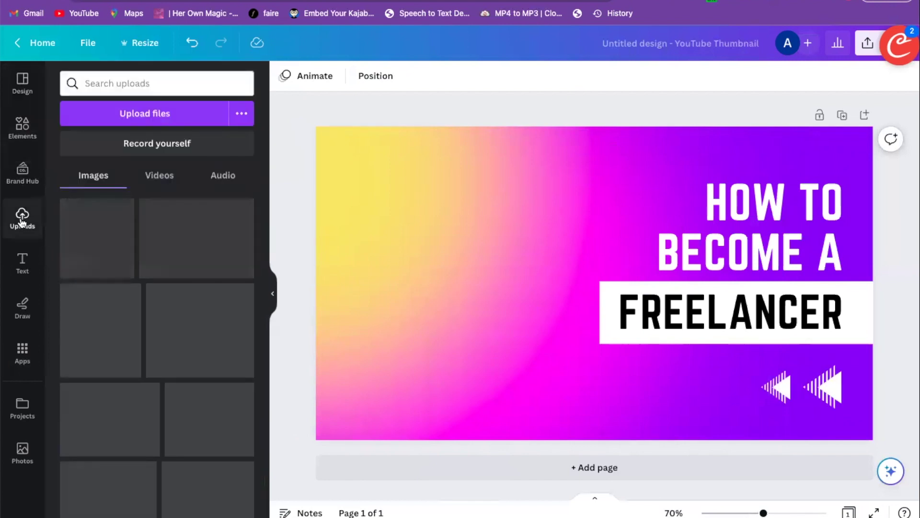
pyautogui.scroll(-10, 114, 273)
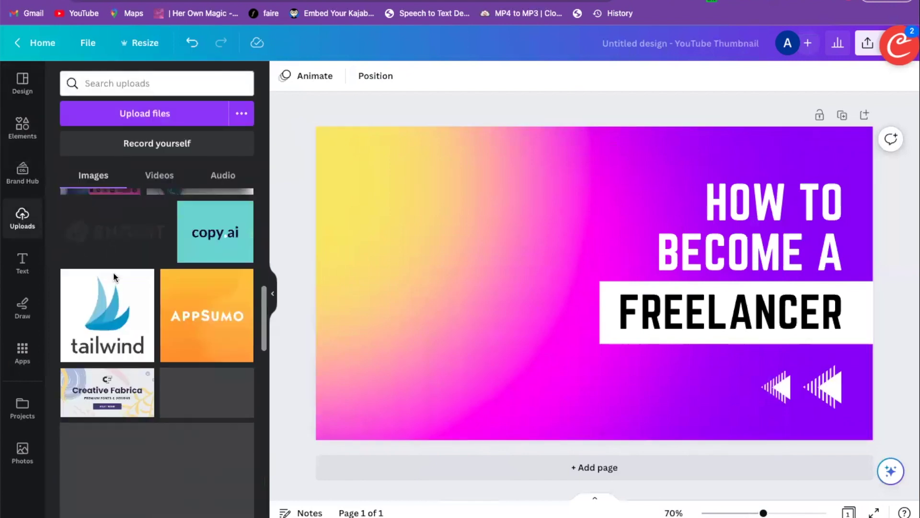
pyautogui.scroll(-10, 115, 278)
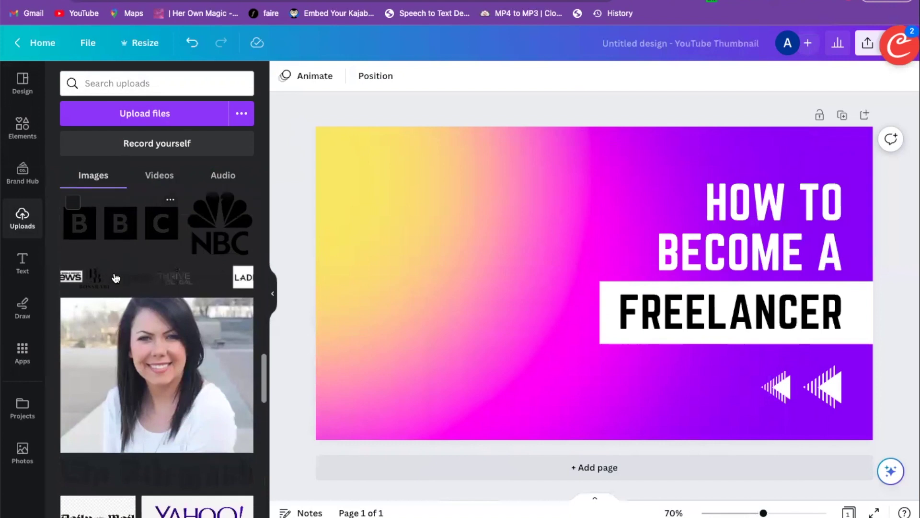
pyautogui.scroll(-15, 115, 278)
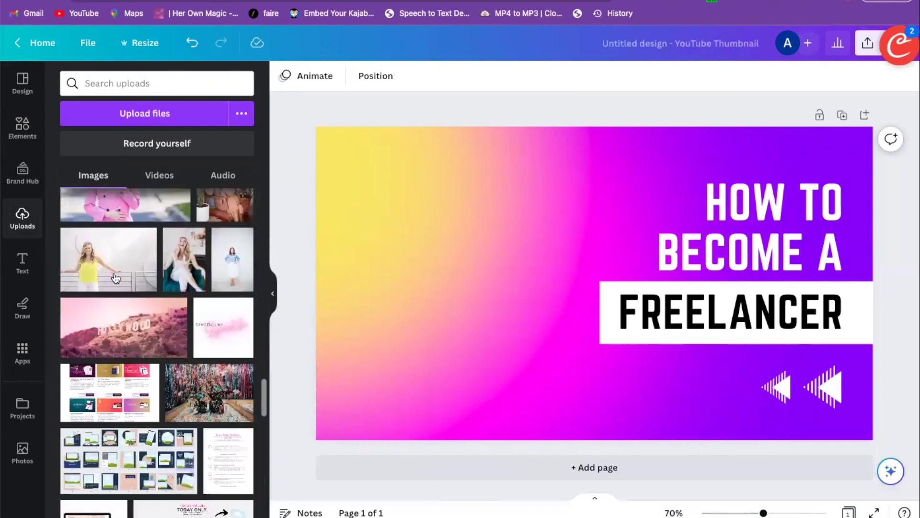
pyautogui.scroll(-10, 115, 278)
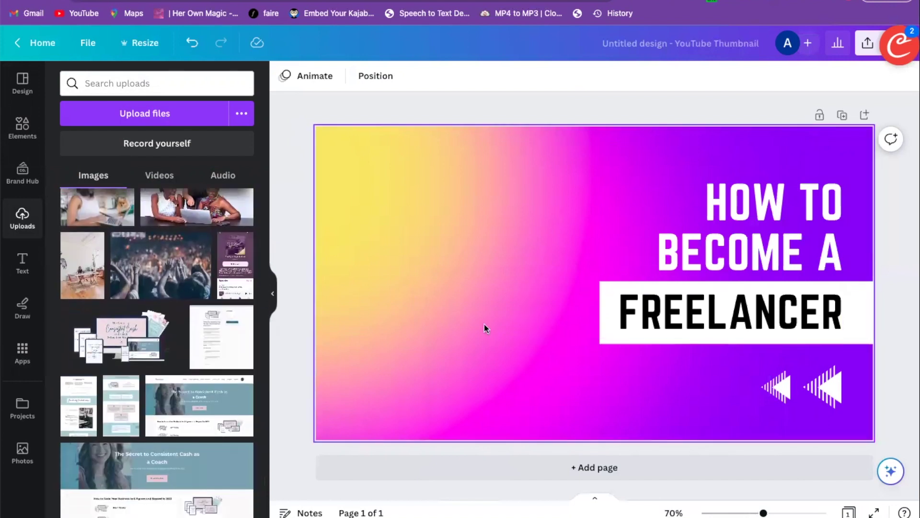
# Step: Add the woman's cut-out photo on the left side and flip it horizontally
pyautogui.press('super+v')
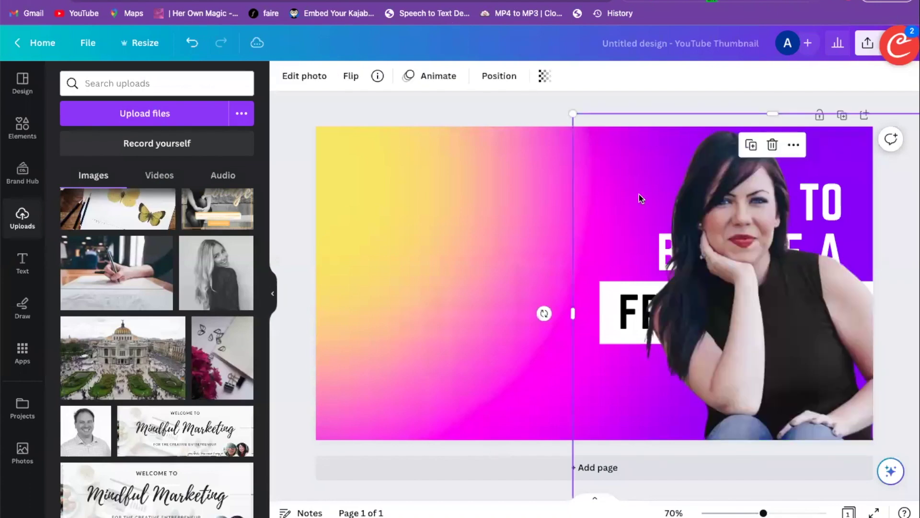
pyautogui.moveTo(699, 217); pyautogui.dragTo(406, 211)
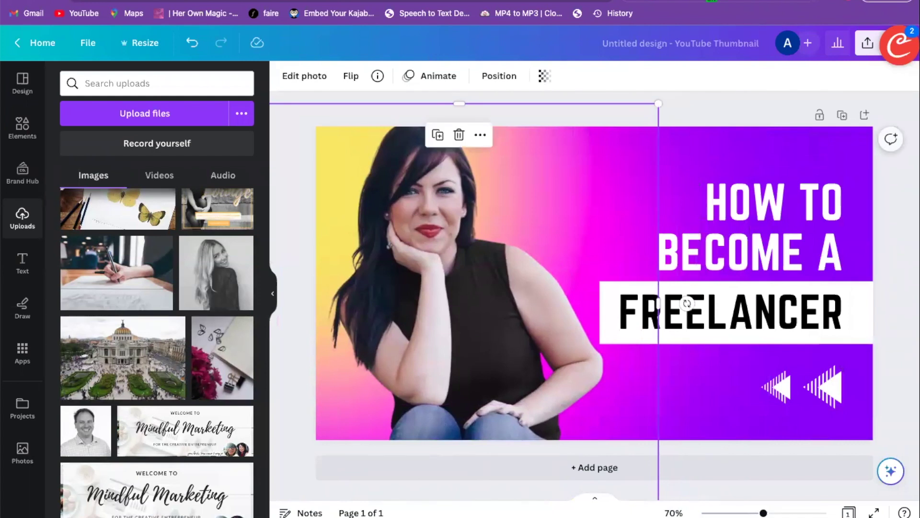
pyautogui.click(502, 76)
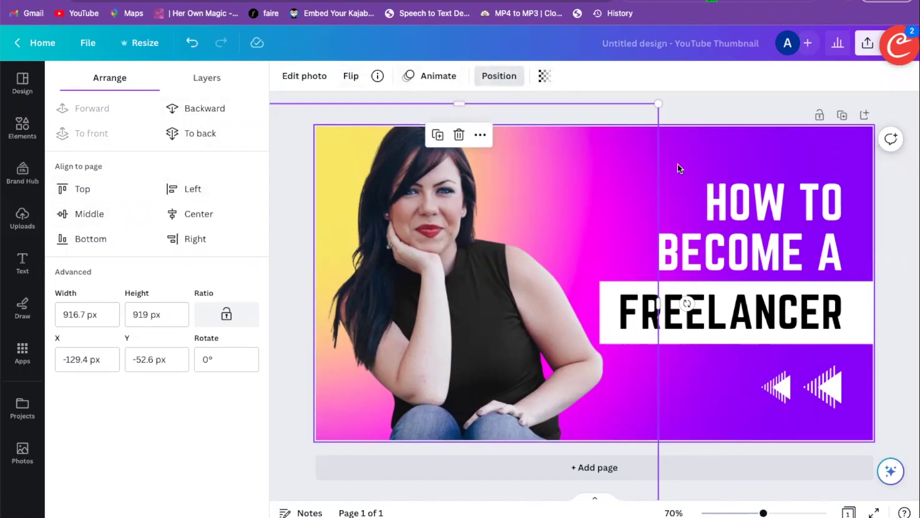
pyautogui.click(350, 77)
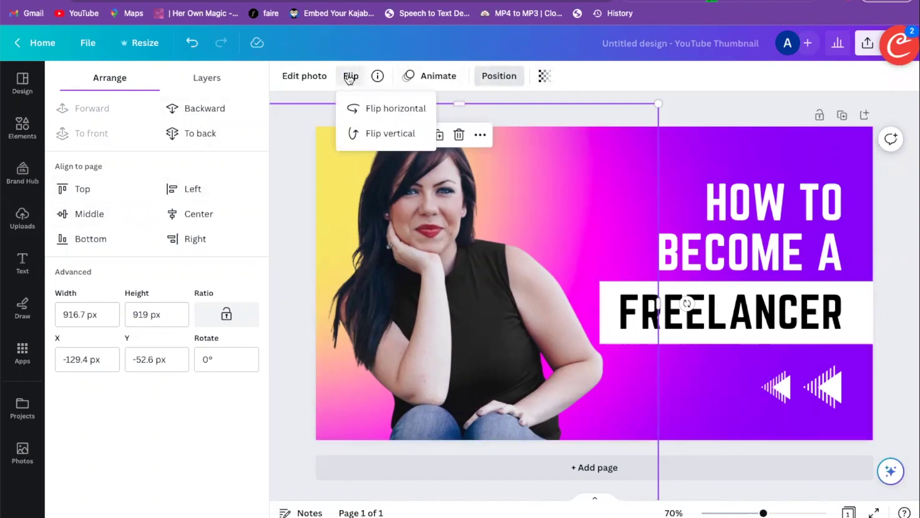
pyautogui.click(368, 110)
pyautogui.click(372, 133)
pyautogui.click(373, 133)
pyautogui.moveTo(530, 213); pyautogui.dragTo(511, 211)
pyautogui.press('Escape')
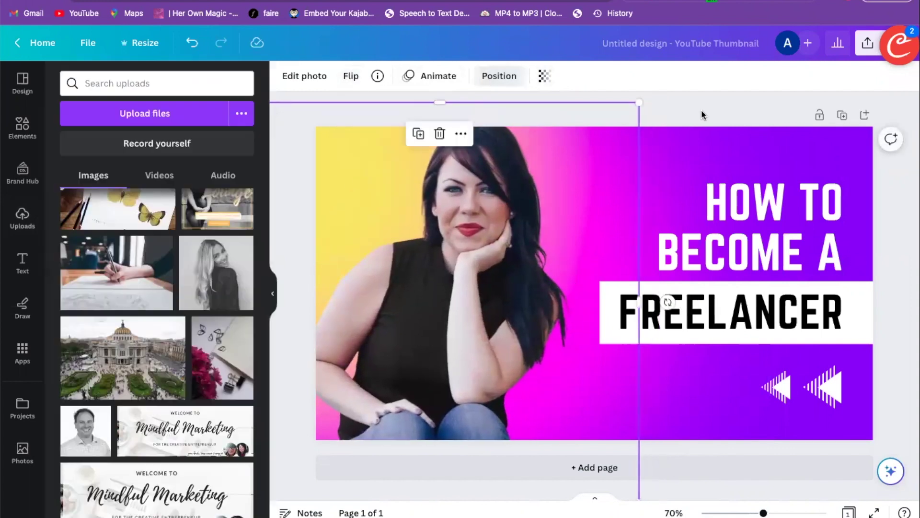
pyautogui.press('Escape')
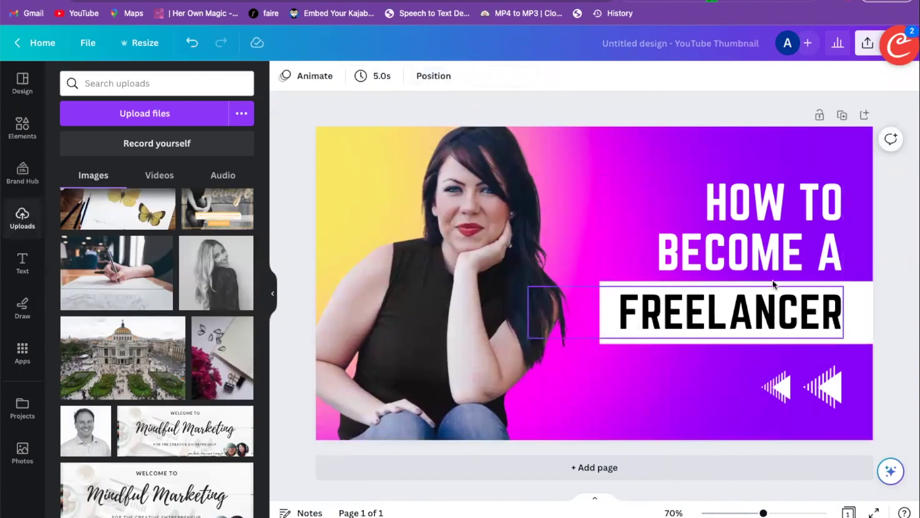
pyautogui.click(10, 87)
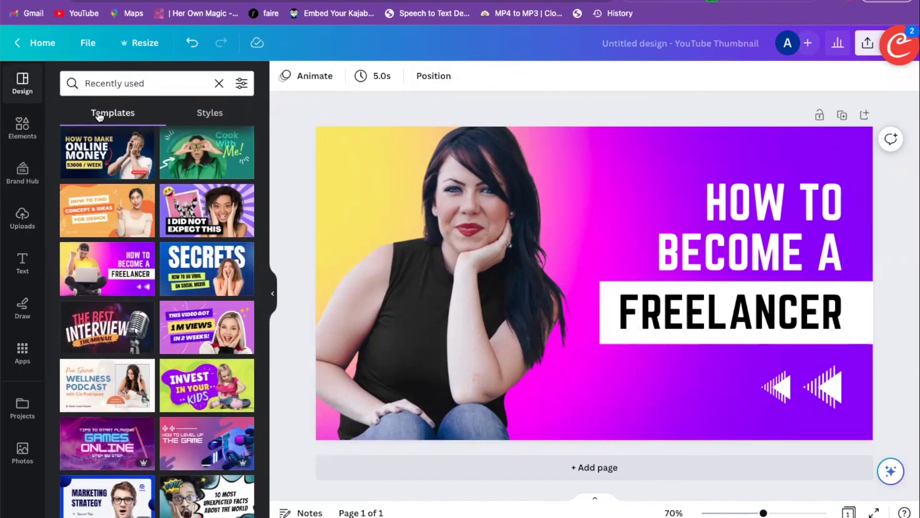
# Step: Replace the design with the 'I Did Not Expect This' YouTube thumbnail template
pyautogui.click(219, 83)
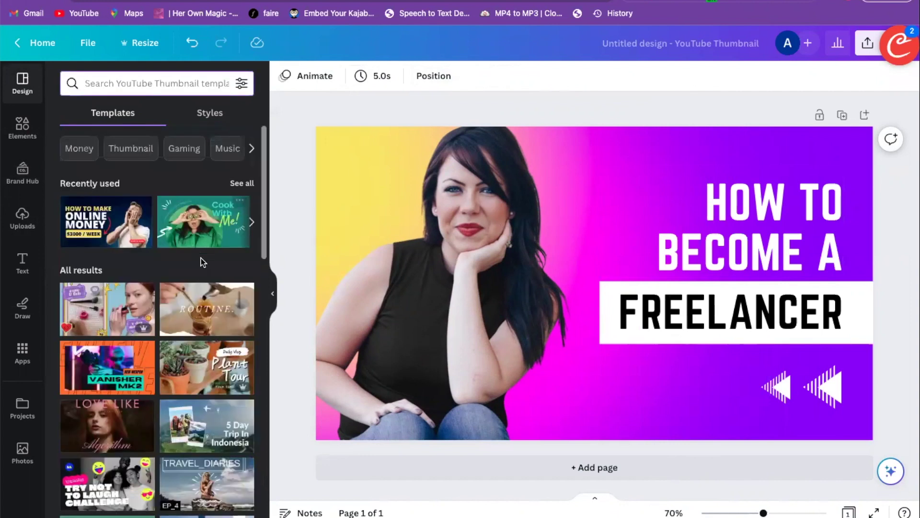
pyautogui.scroll(-3, 202, 261)
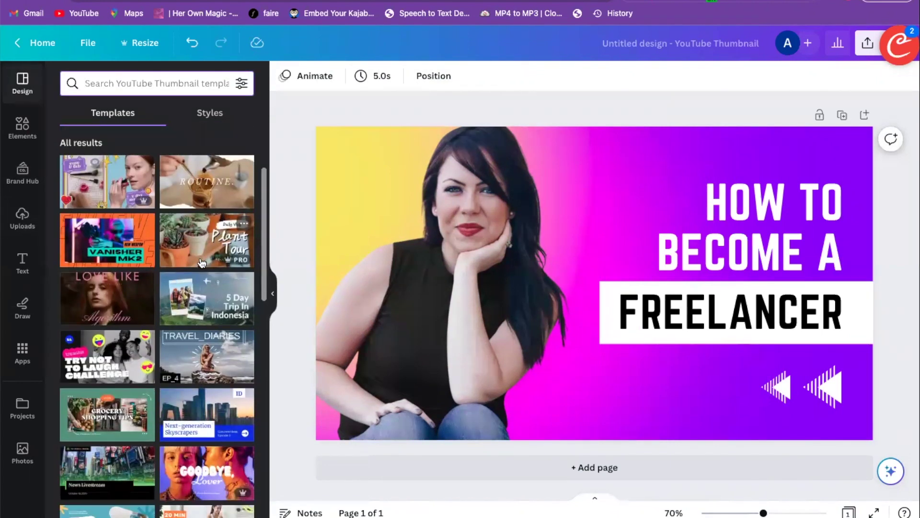
pyautogui.scroll(-5, 201, 261)
pyautogui.scroll(-4, 201, 262)
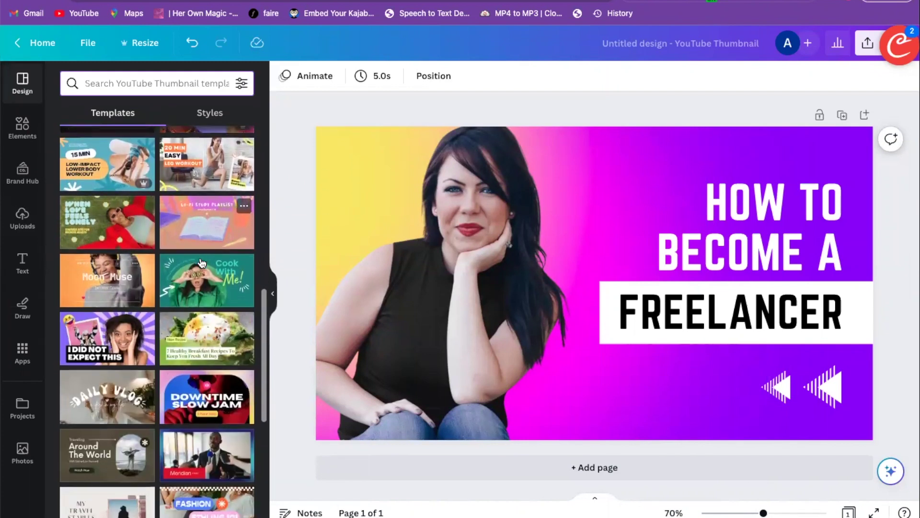
pyautogui.scroll(-1, 202, 262)
pyautogui.scroll(-1, 202, 262)
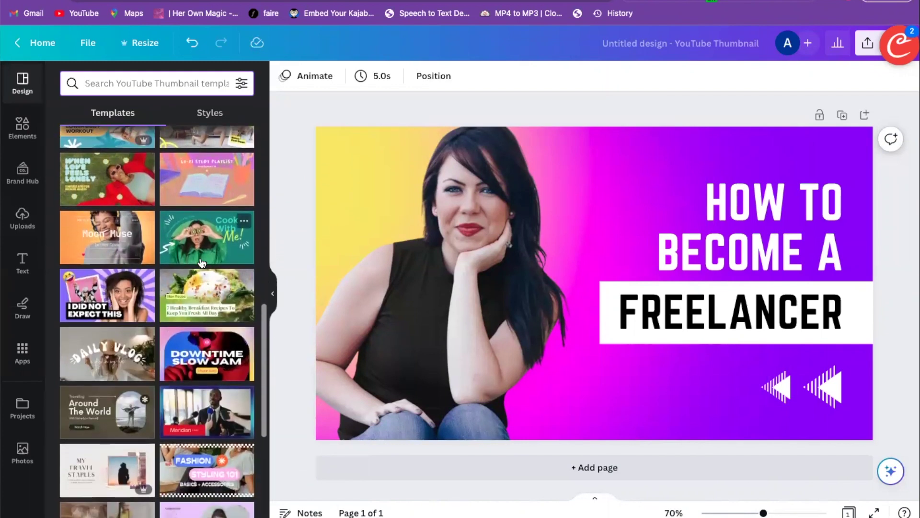
pyautogui.scroll(-7, 202, 262)
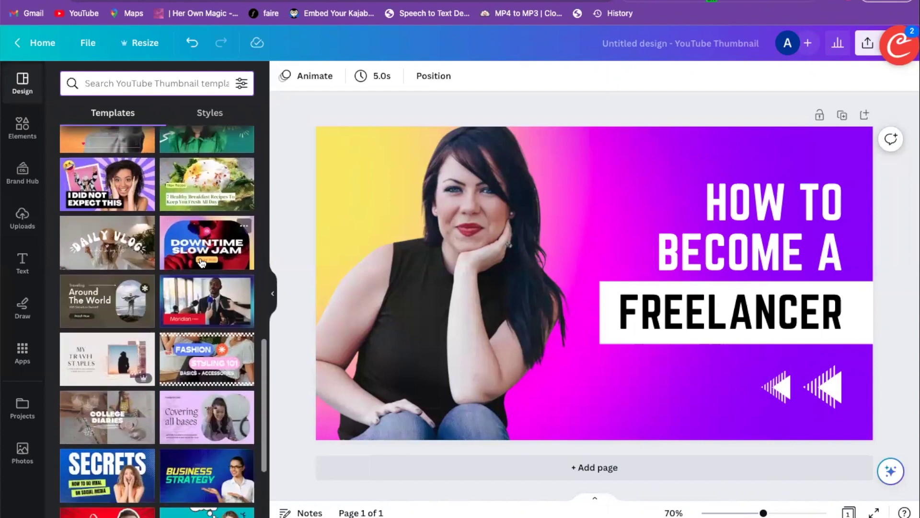
pyautogui.scroll(2, 120, 163)
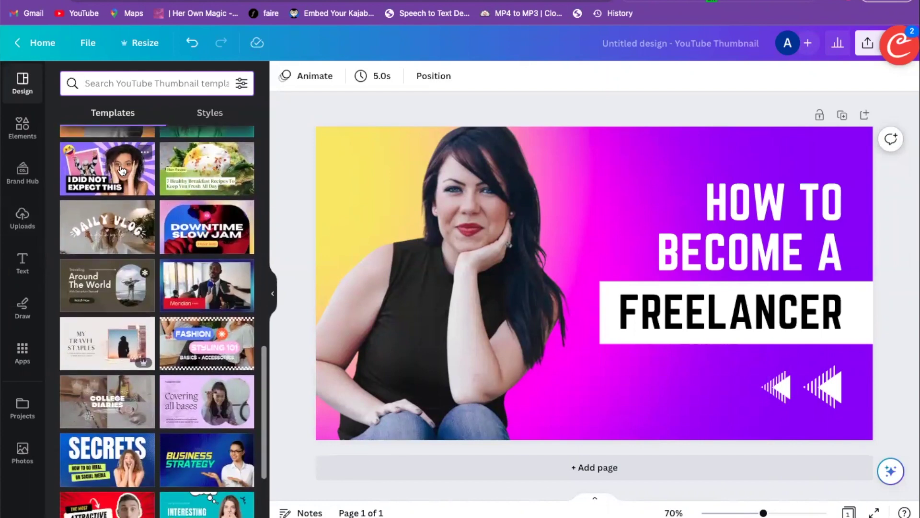
pyautogui.click(122, 171)
pyautogui.click(314, 180)
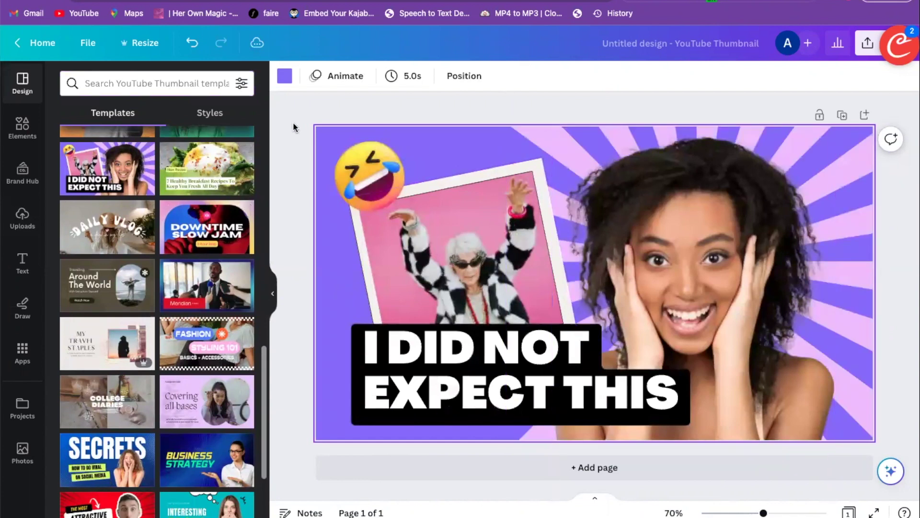
# Step: Replace the template's smiling model with the dark-haired cutout woman, enlarged on the right
pyautogui.click(712, 237)
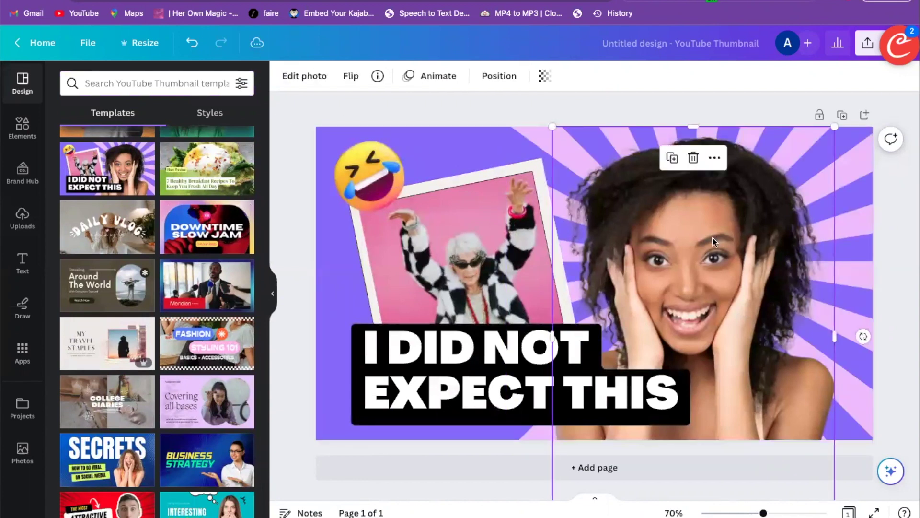
pyautogui.press('Delete')
pyautogui.hotkey('ctrl', 'z')
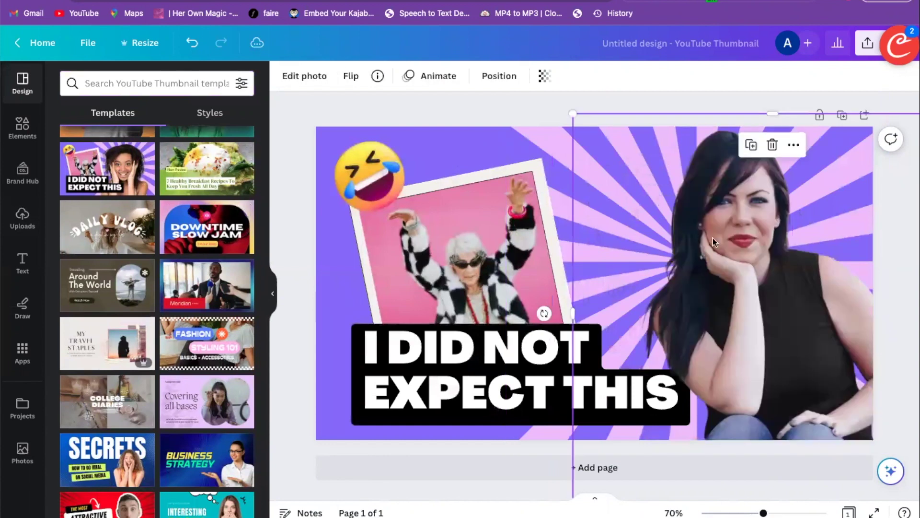
pyautogui.moveTo(572, 112); pyautogui.dragTo(538, 96)
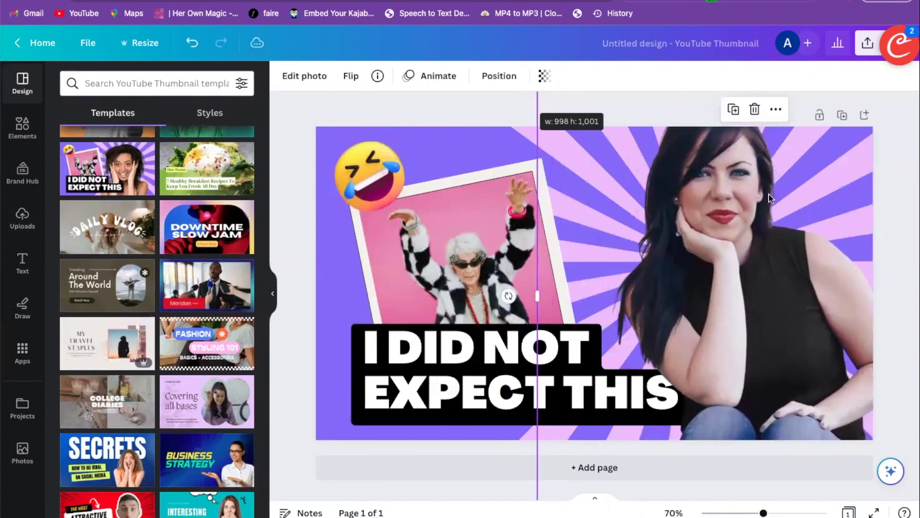
pyautogui.moveTo(754, 219); pyautogui.dragTo(754, 224)
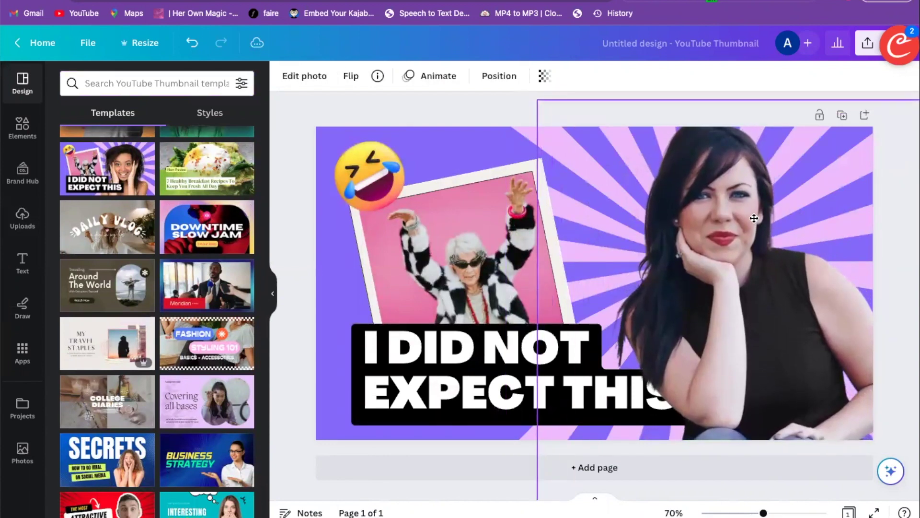
pyautogui.click(286, 103)
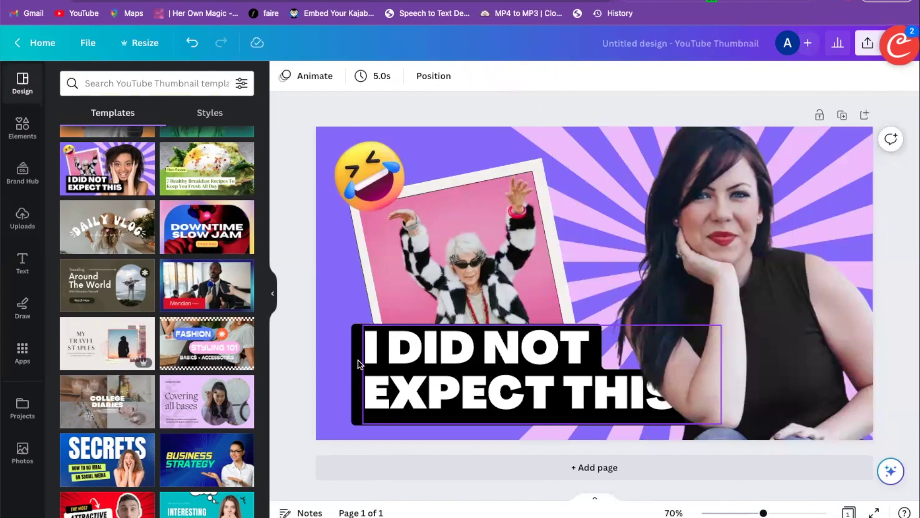
# Step: Move the 'I DID NOT EXPECT THIS' caption forward, in front of the woman's photo
pyautogui.click(392, 354)
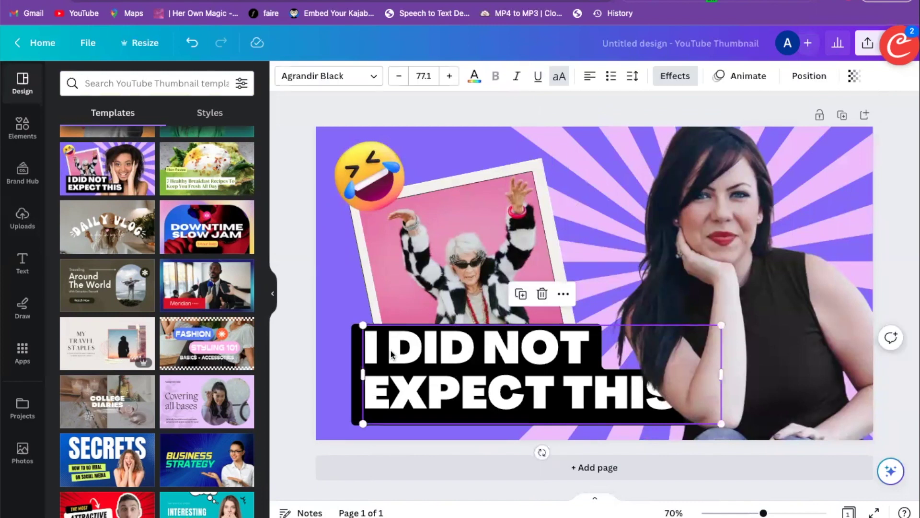
pyautogui.click(809, 77)
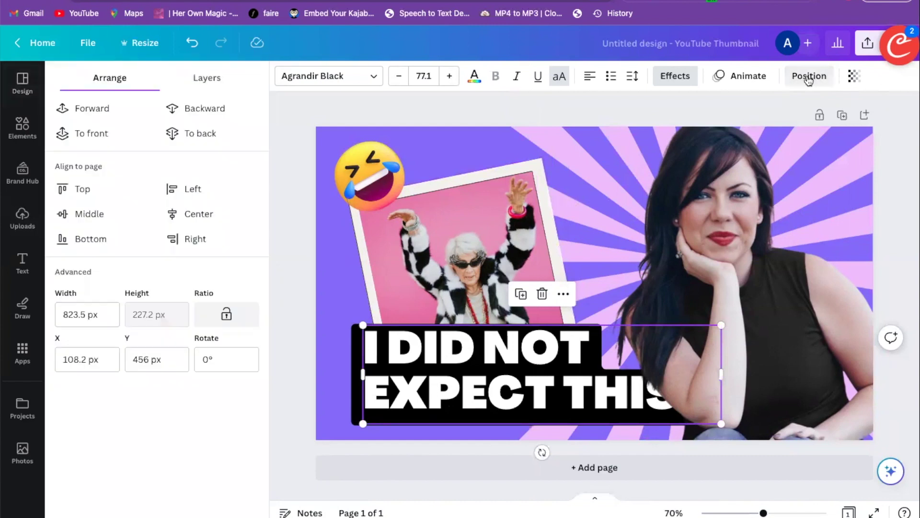
pyautogui.click(101, 112)
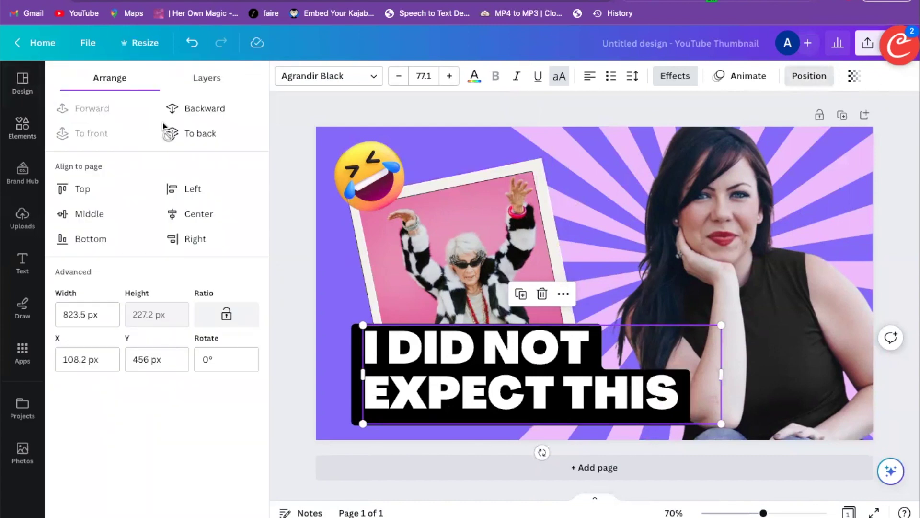
pyautogui.click(192, 109)
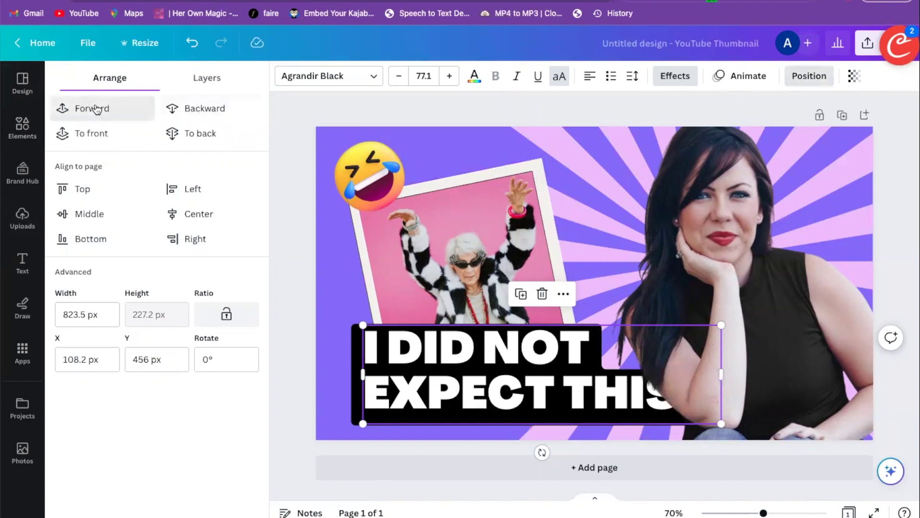
pyautogui.click(95, 110)
pyautogui.click(204, 110)
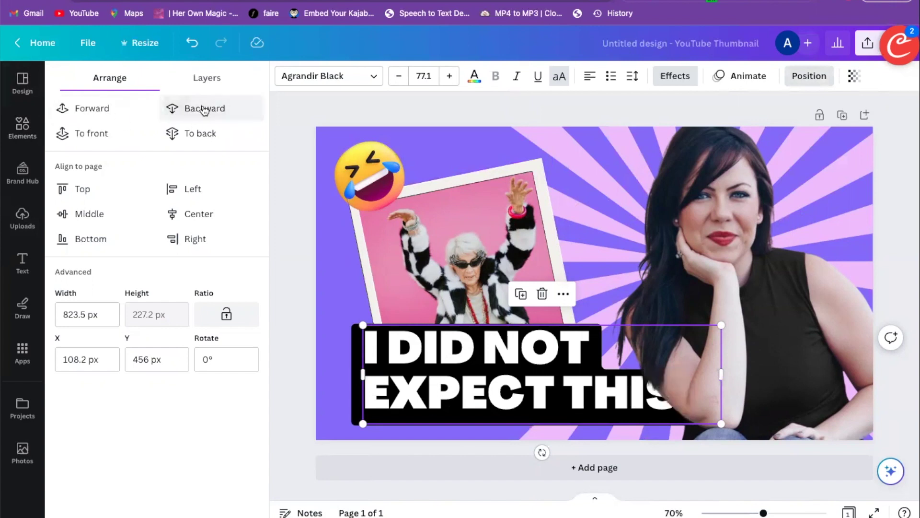
pyautogui.click(104, 110)
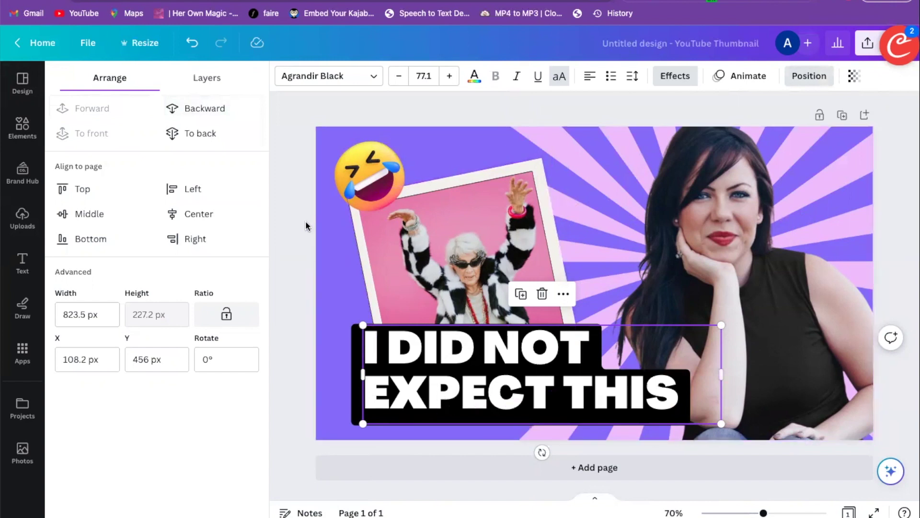
# Step: Select all of the caption's text for editing
pyautogui.click(472, 355)
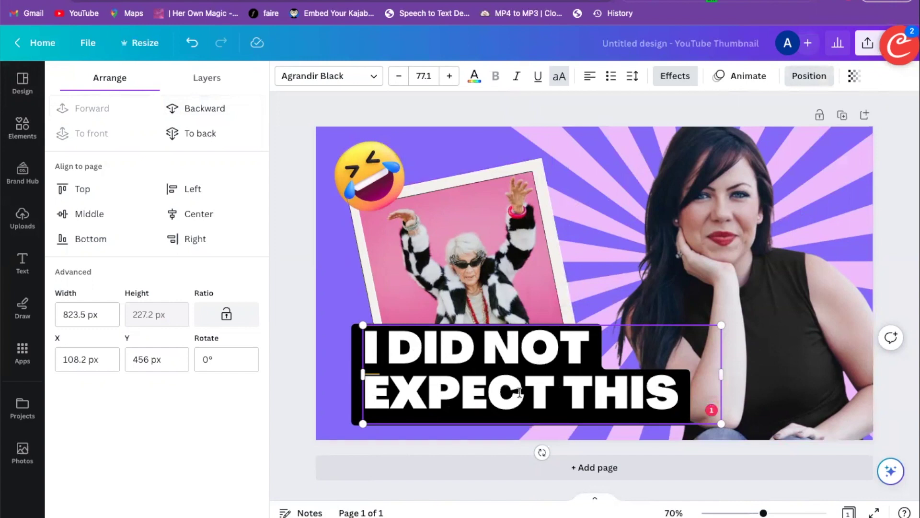
pyautogui.click(674, 392)
pyautogui.moveTo(673, 392); pyautogui.dragTo(367, 346)
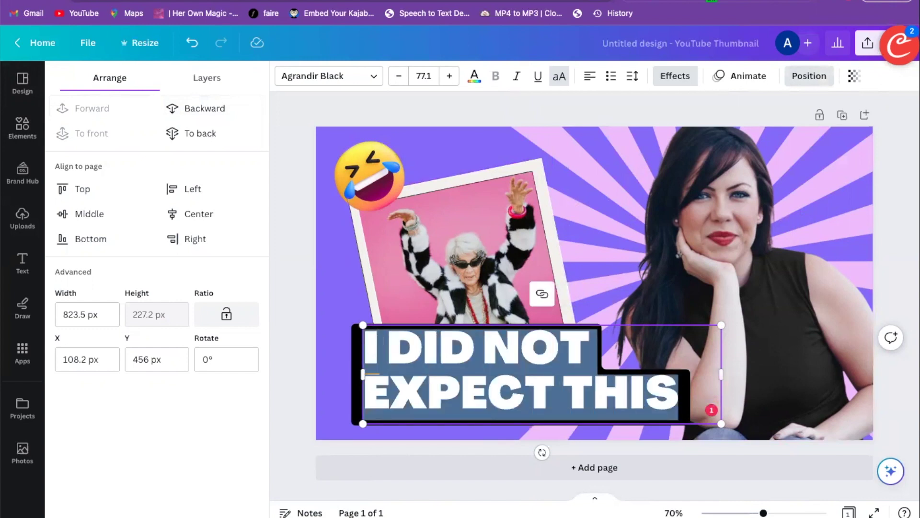
# Step: Retype the caption as 'CANVA HACKS THAT WILL BLOW YOUR MIND!' and resize it onto two bottom lines
pyautogui.write('CANVA HACKS')
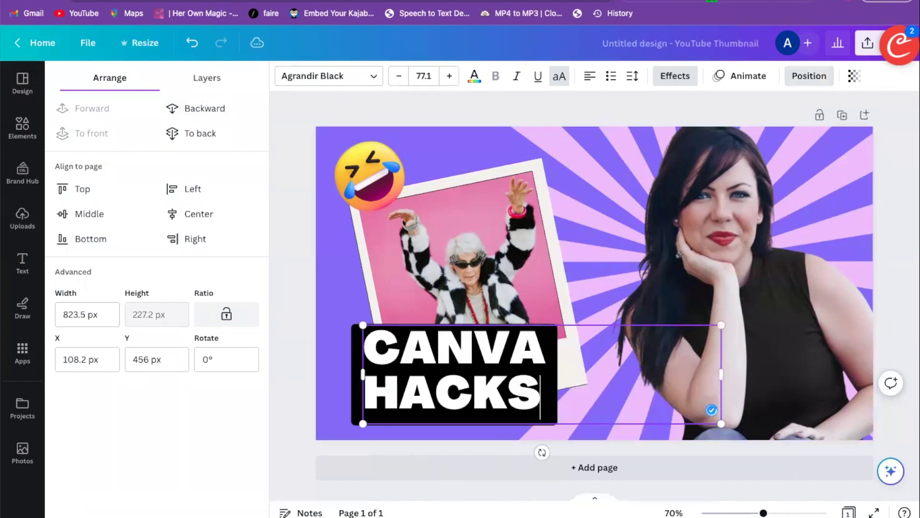
pyautogui.write(' THAT WILL BLOW YOUR MIND!')
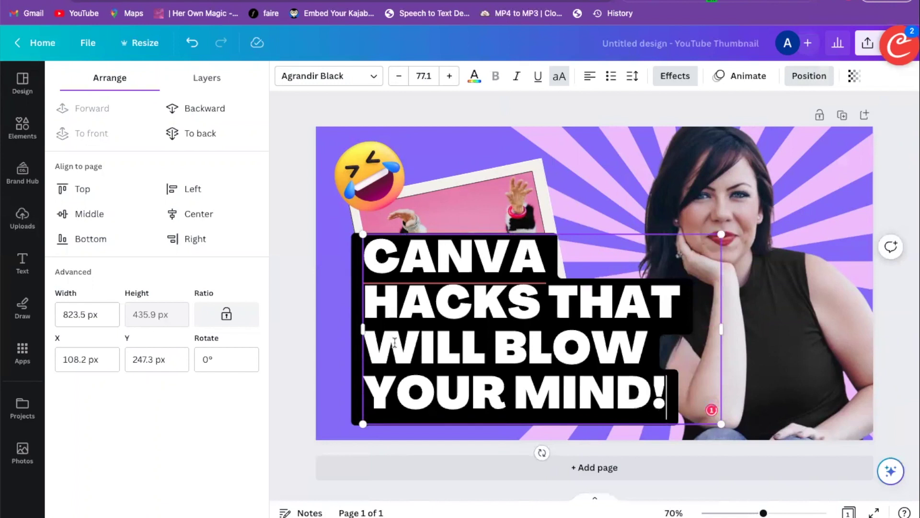
pyautogui.click(482, 195)
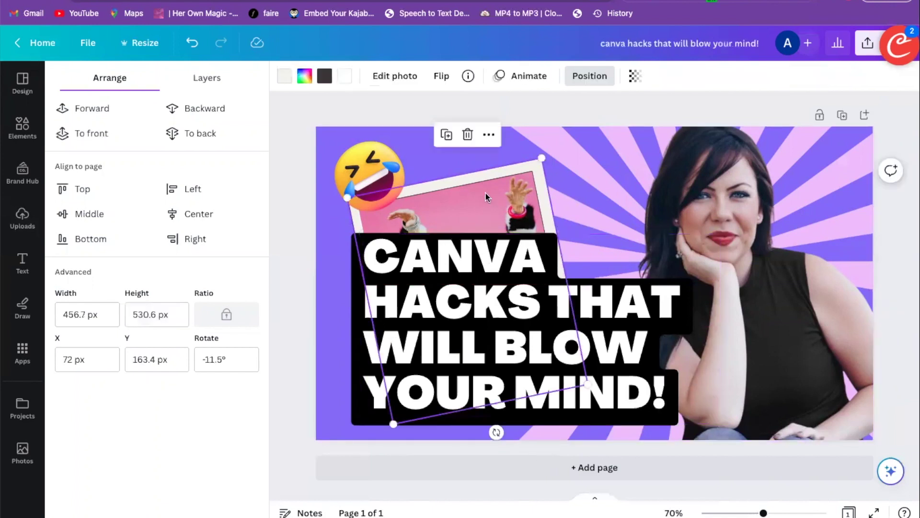
pyautogui.click(360, 382)
pyautogui.moveTo(722, 234); pyautogui.dragTo(614, 290)
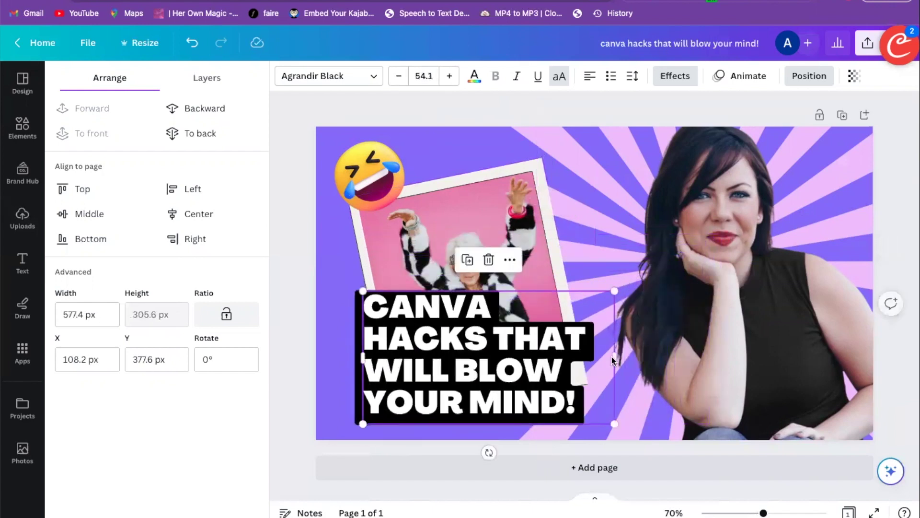
pyautogui.moveTo(615, 356); pyautogui.dragTo(797, 349)
pyautogui.moveTo(475, 395); pyautogui.dragTo(474, 379)
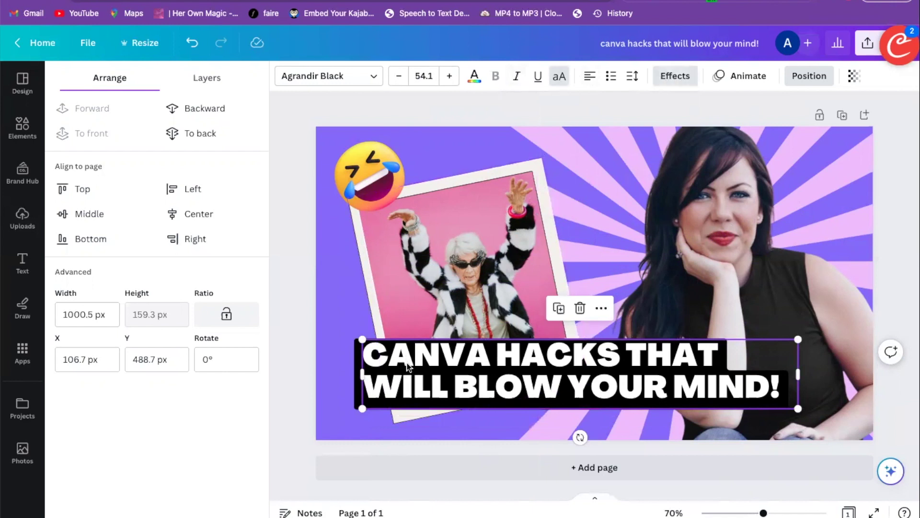
# Step: Set the caption's Background effect colour to yellow after trying pink and turquoise
pyautogui.click(685, 80)
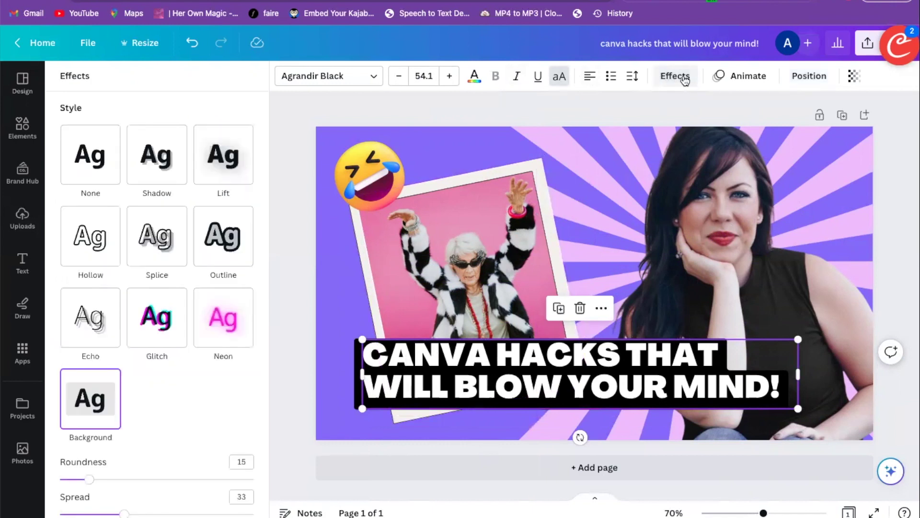
pyautogui.scroll(-3, 179, 392)
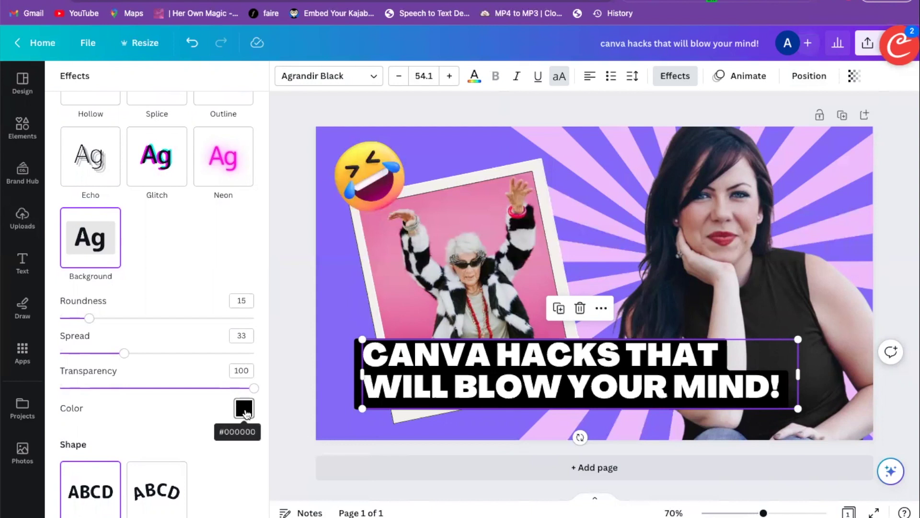
pyautogui.click(244, 410)
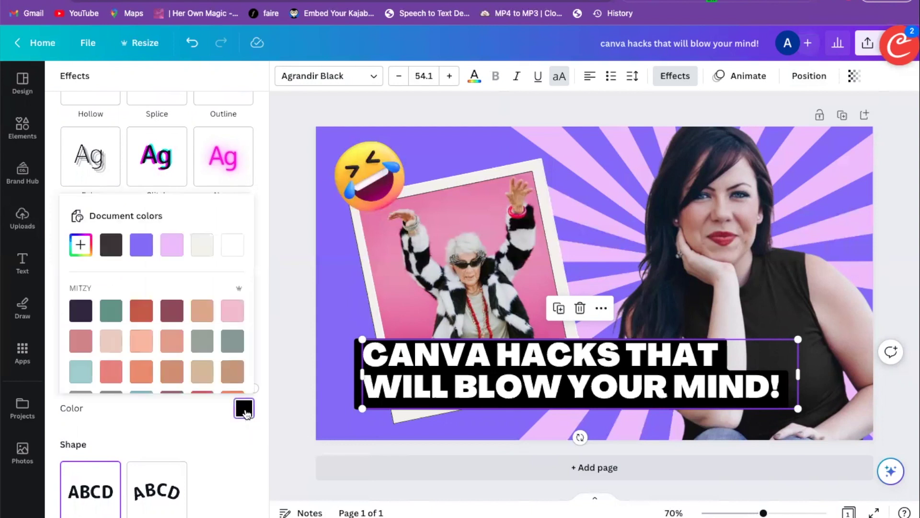
pyautogui.click(171, 247)
pyautogui.scroll(-5, 164, 379)
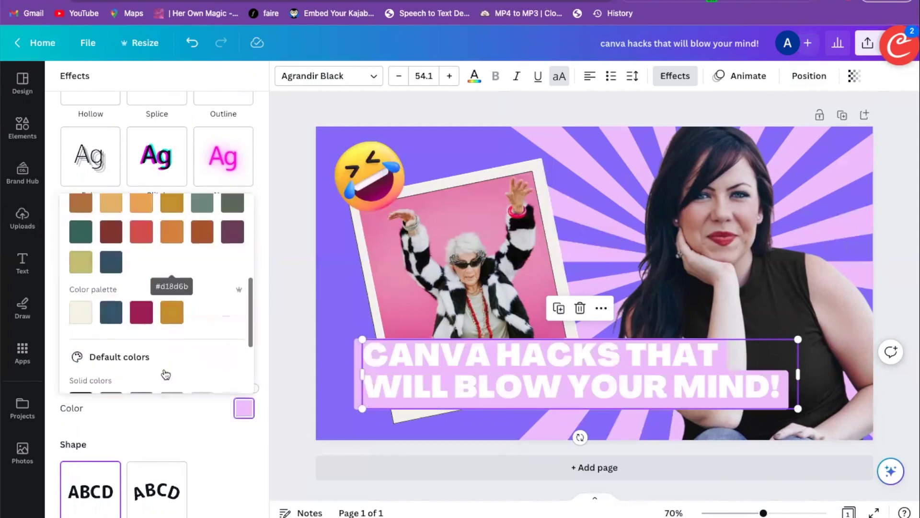
pyautogui.click(142, 311)
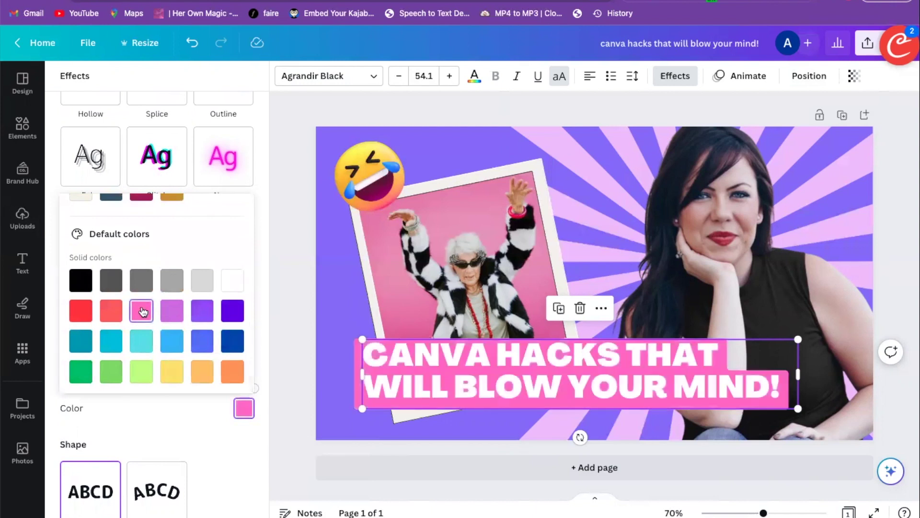
pyautogui.click(139, 341)
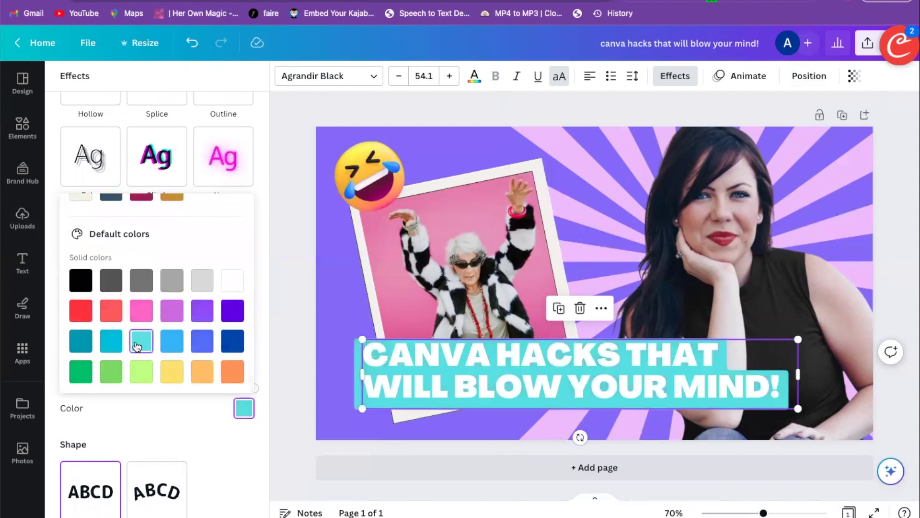
pyautogui.click(173, 372)
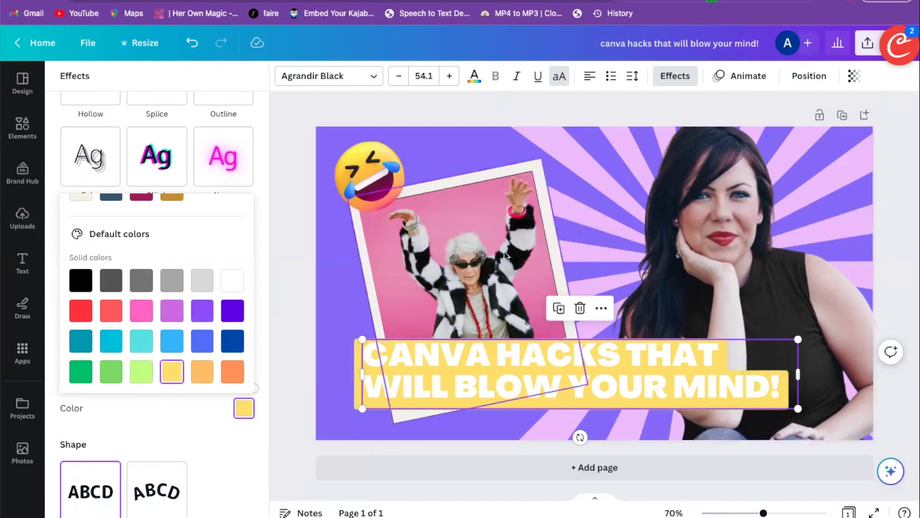
pyautogui.click(458, 257)
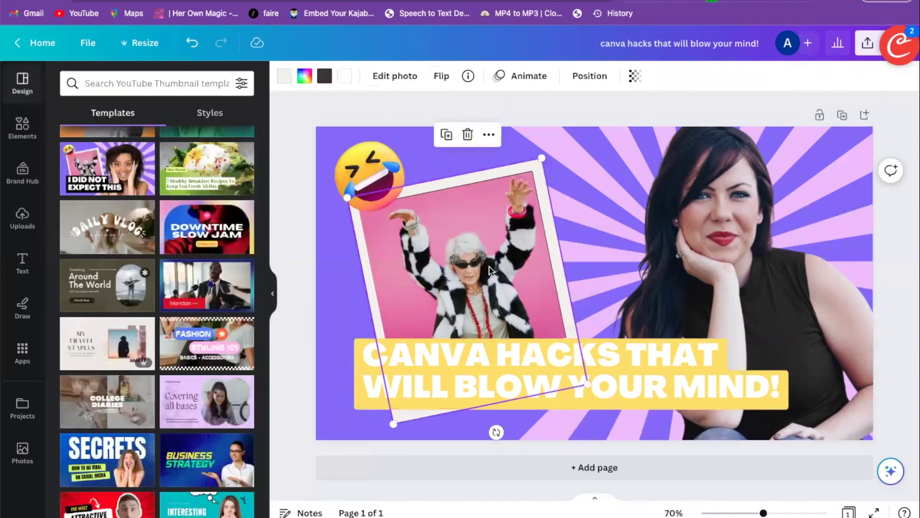
# Step: Search the Elements library for 'trees' and filter the results to photos
pyautogui.doubleClick(489, 269)
pyautogui.click(285, 120)
pyautogui.click(22, 127)
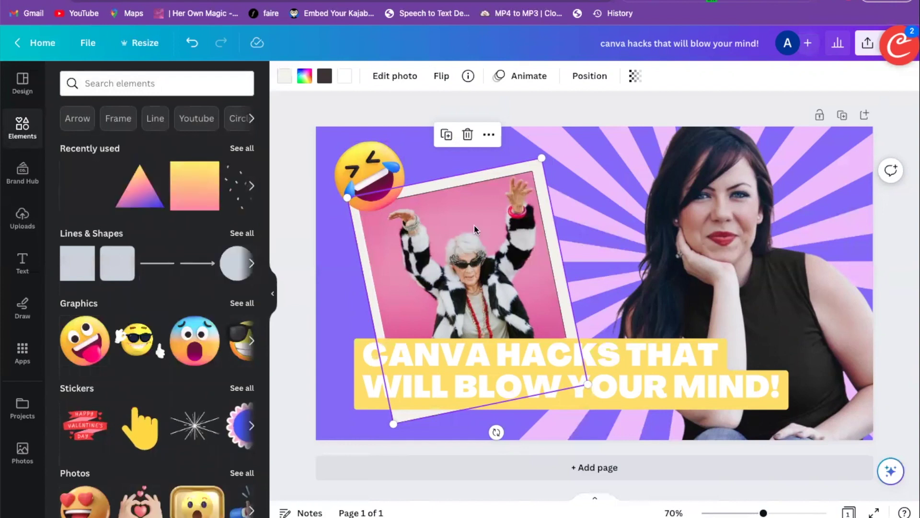
pyautogui.click(120, 83)
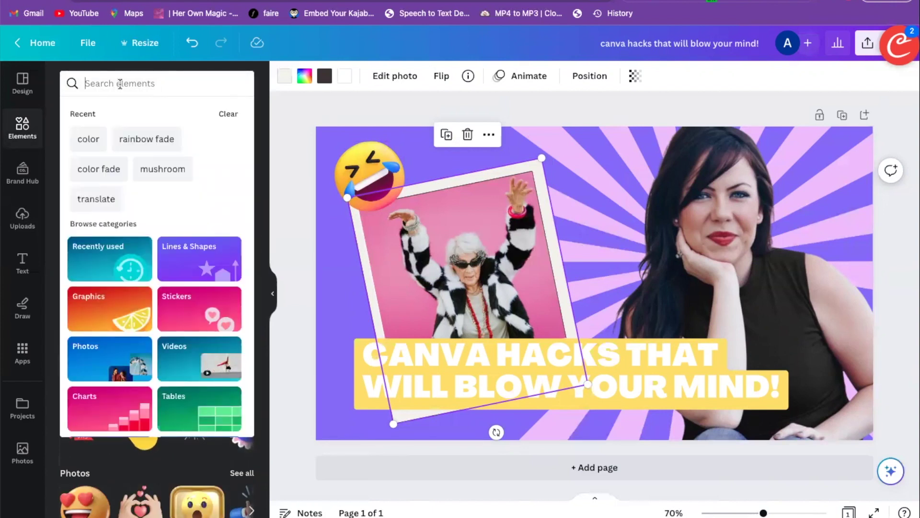
pyautogui.click(112, 86)
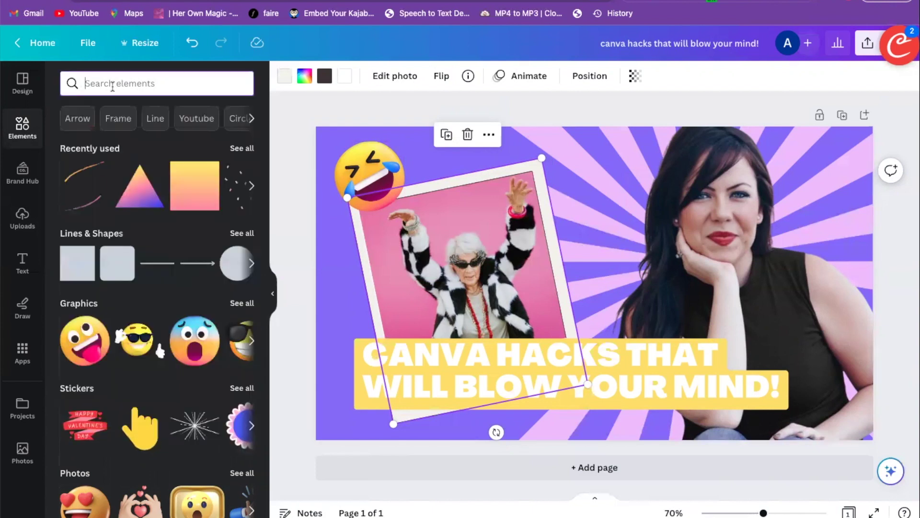
pyautogui.write('trees')
pyautogui.press('Return')
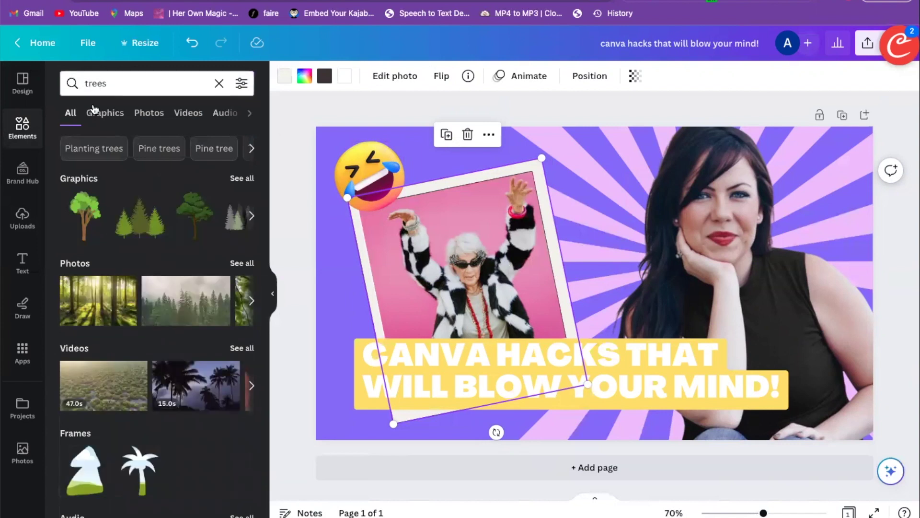
pyautogui.click(147, 115)
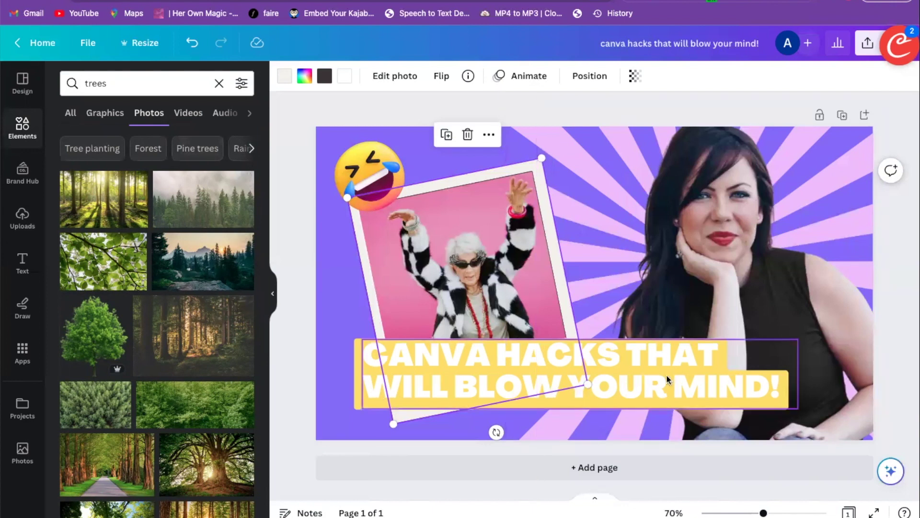
# Step: Change the search to 'office' and drag the desk photo into the tilted frame
pyautogui.scroll(-6, 204, 331)
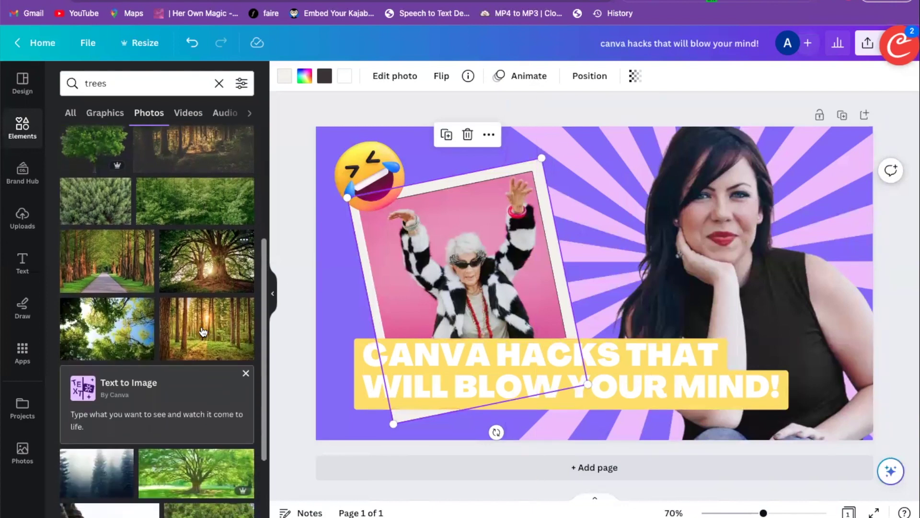
pyautogui.scroll(6, 204, 331)
pyautogui.doubleClick(93, 84)
pyautogui.write('office')
pyautogui.press('Return')
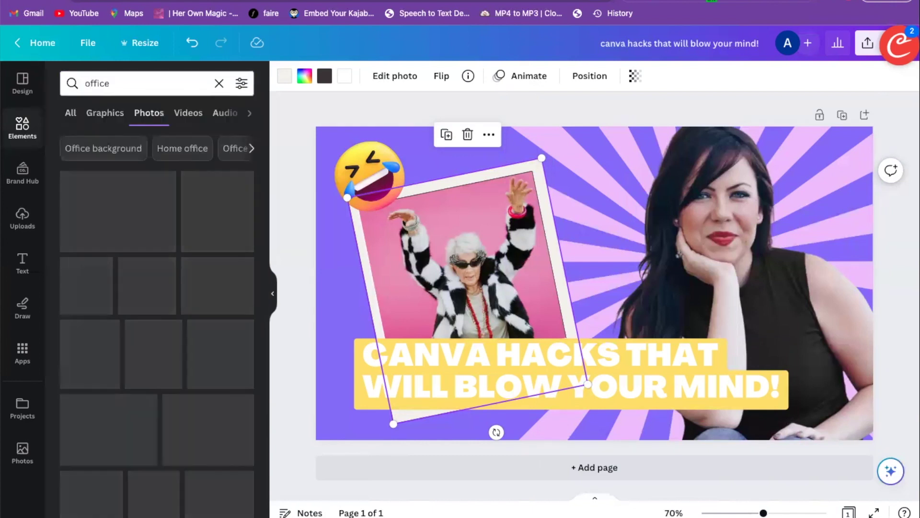
pyautogui.moveTo(129, 206); pyautogui.dragTo(398, 250)
# Step: Adjust the office photo's crop inside the tilted frame and apply it
pyautogui.doubleClick(455, 245)
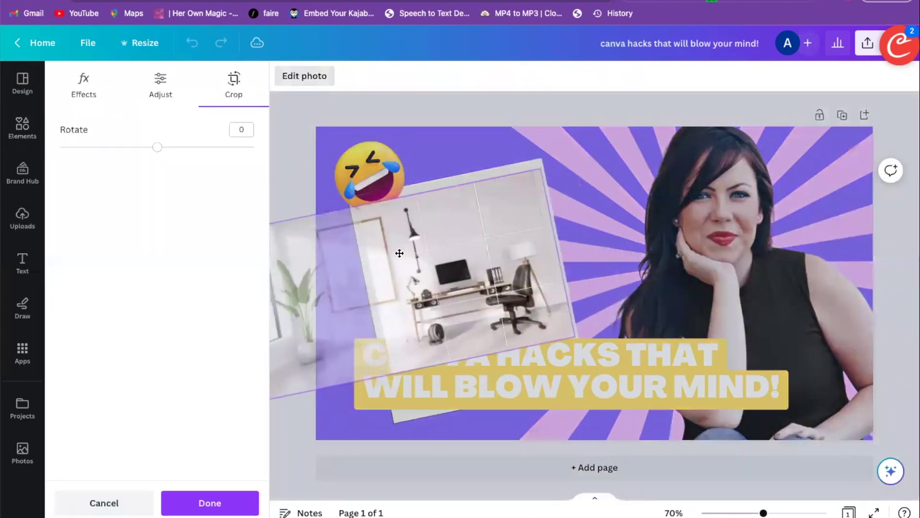
pyautogui.click(292, 114)
pyautogui.click(292, 116)
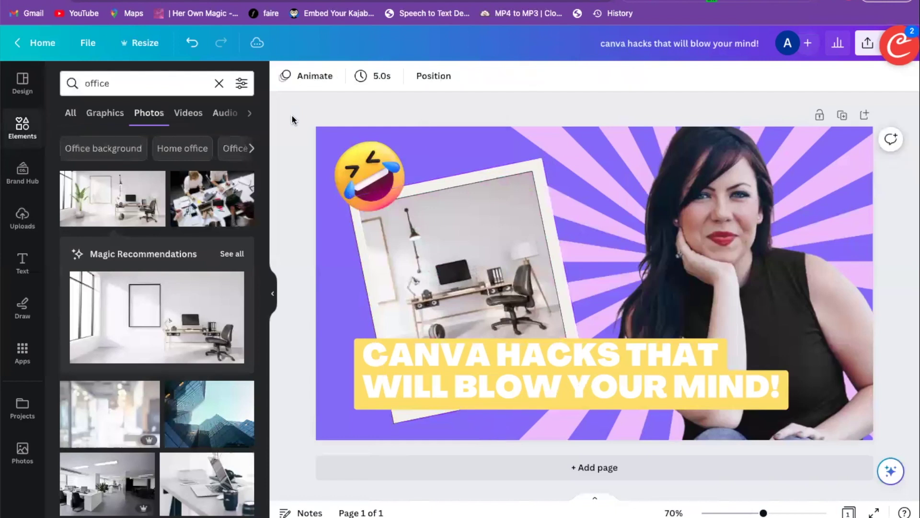
pyautogui.scroll(-3, 168, 365)
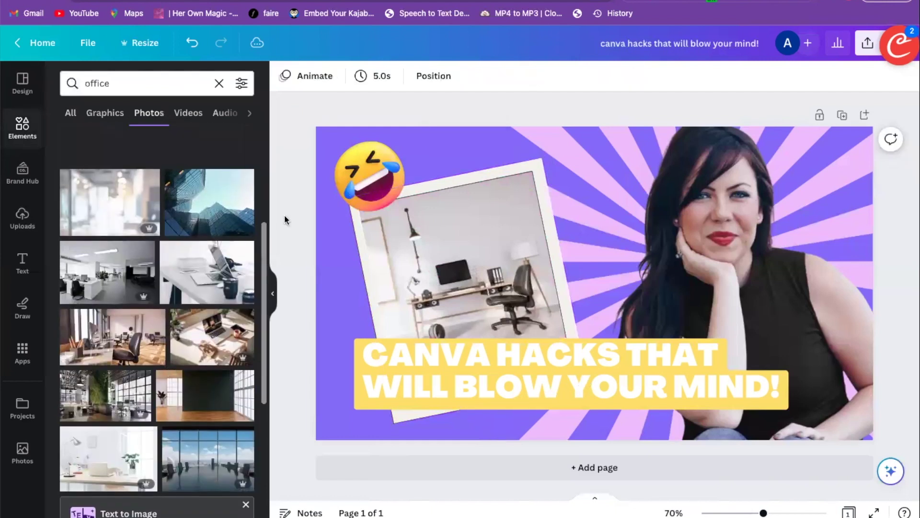
pyautogui.click(431, 145)
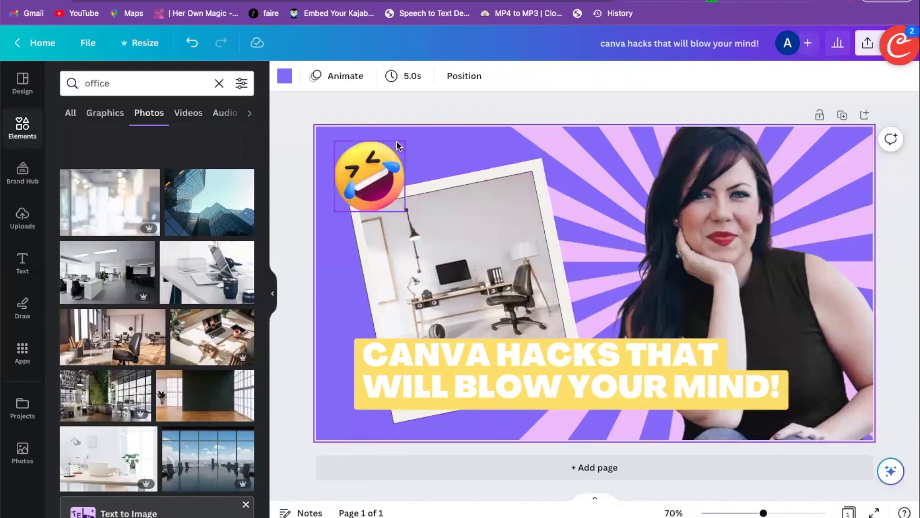
# Step: Change the page background colour from purple to orange
pyautogui.click(287, 77)
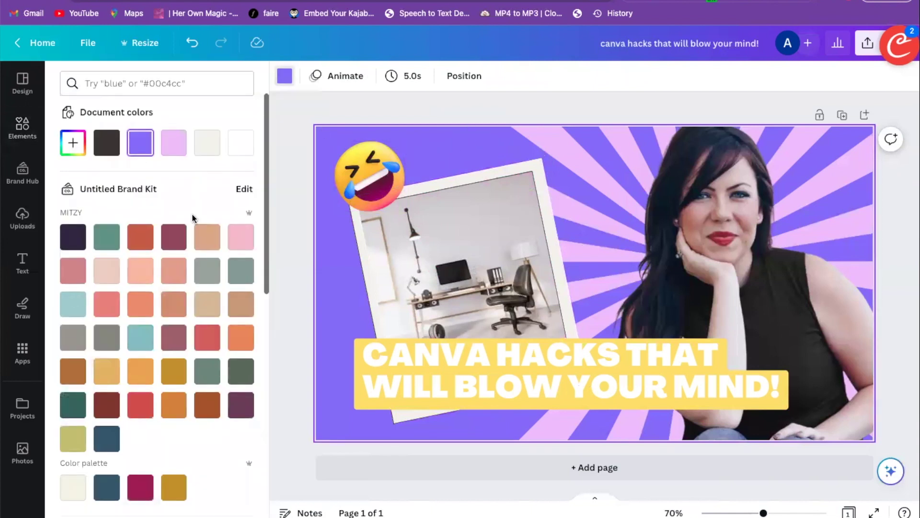
pyautogui.scroll(-5, 192, 212)
pyautogui.click(142, 114)
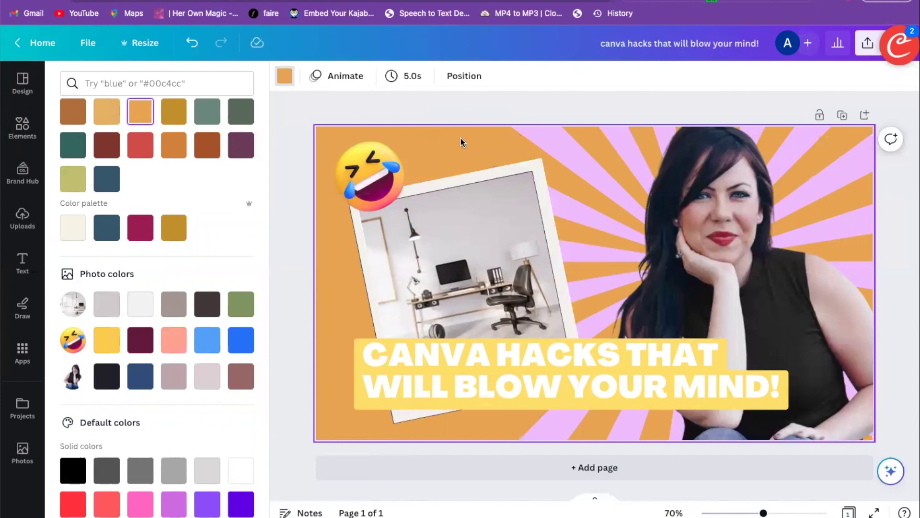
# Step: Set the CANVA HACKS headline's effect background colour to turquoise from Default colors
pyautogui.click(599, 371)
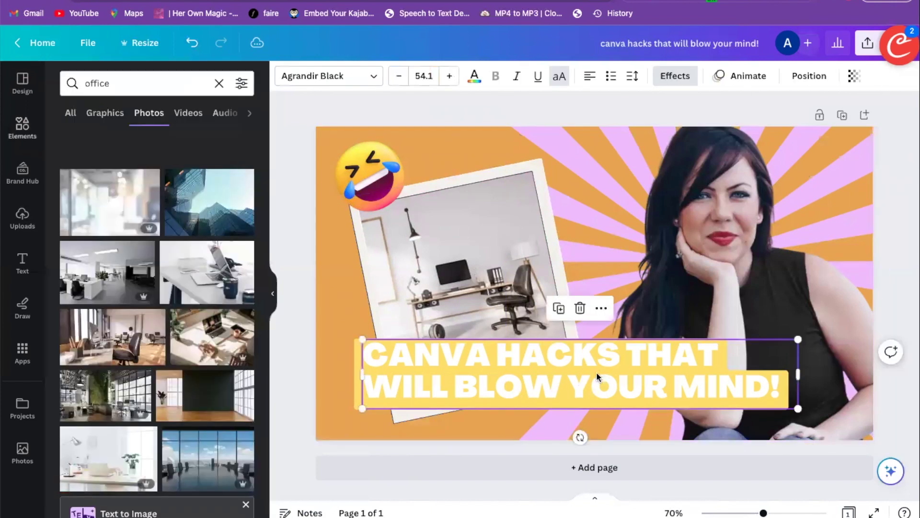
pyautogui.click(668, 82)
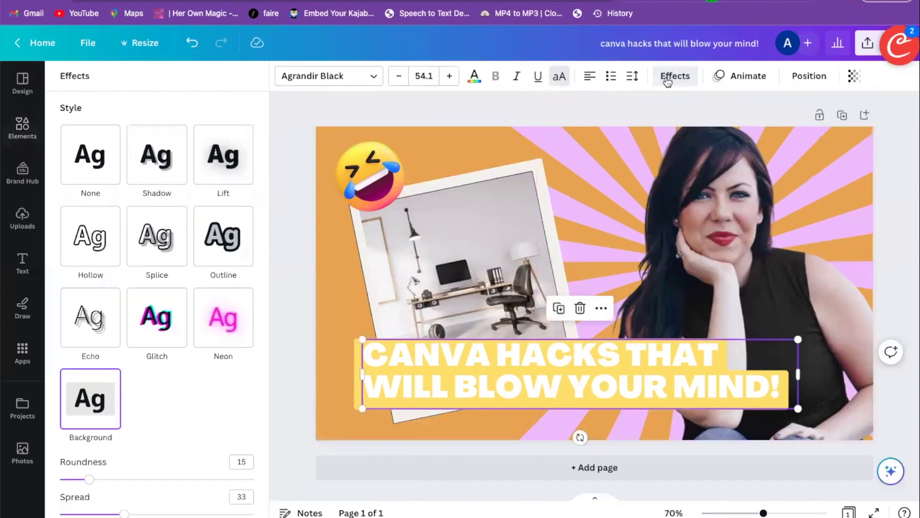
pyautogui.scroll(-4, 206, 321)
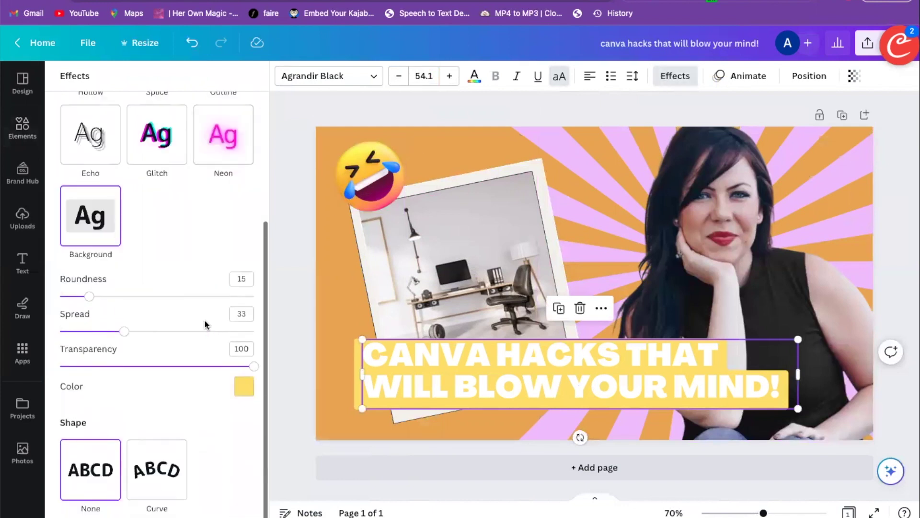
pyautogui.click(240, 391)
pyautogui.scroll(-3, 128, 318)
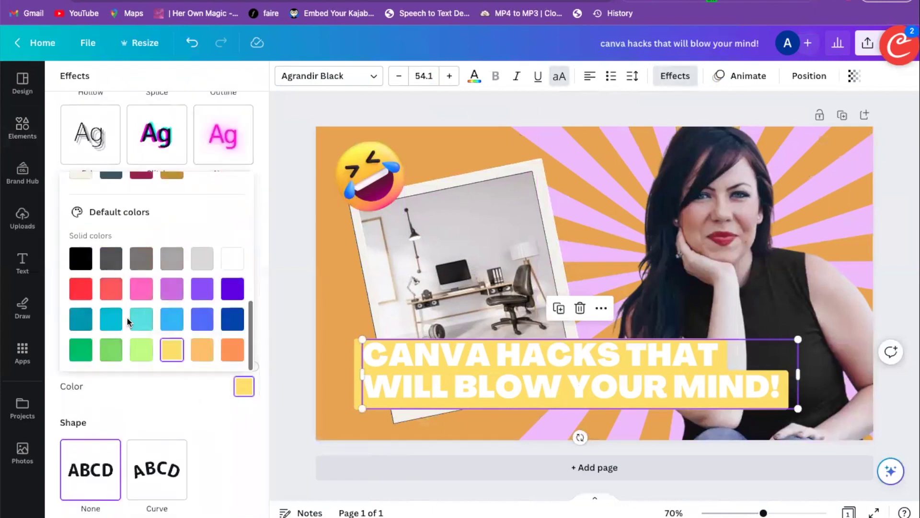
pyautogui.click(143, 324)
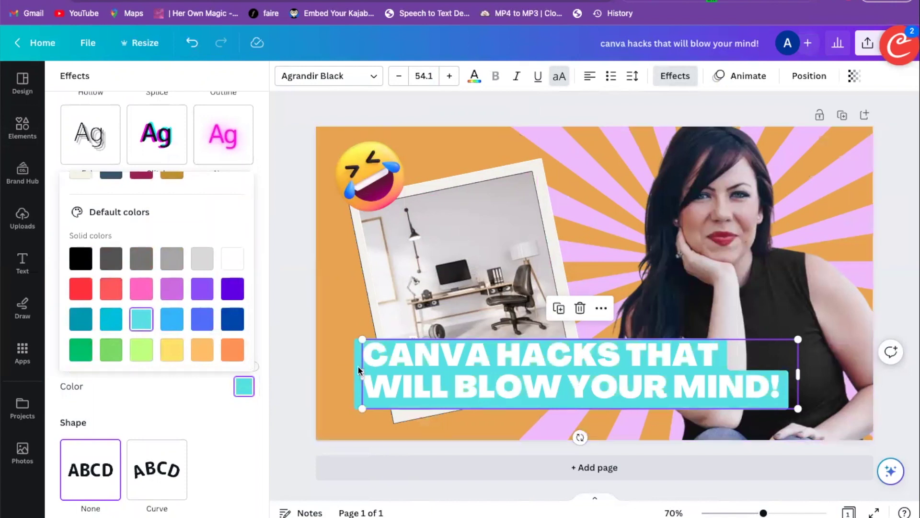
pyautogui.click(279, 116)
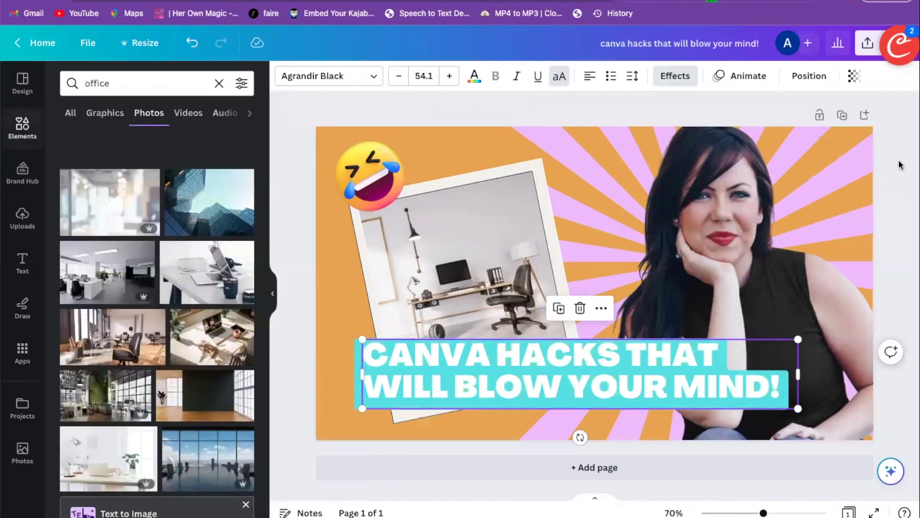
pyautogui.click(861, 164)
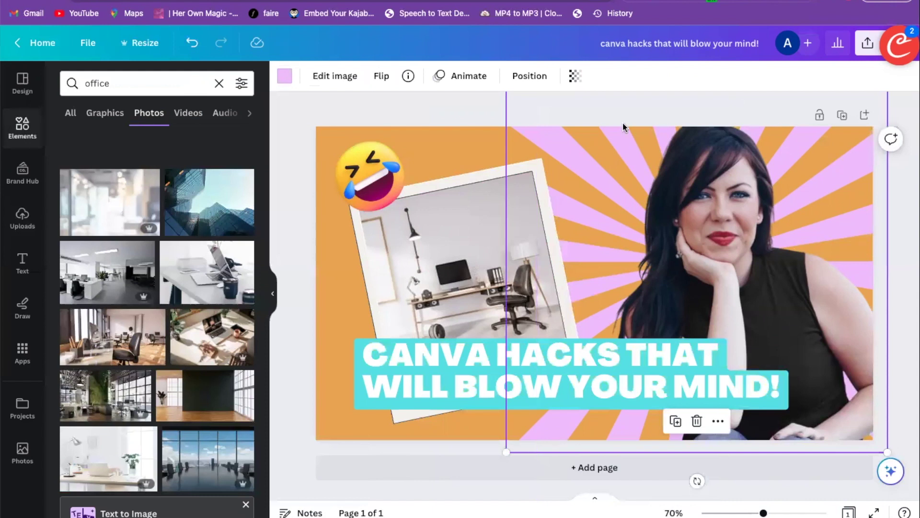
# Step: Recolour the rays graphic bright hot pink after trying orange, teal and purple
pyautogui.click(285, 77)
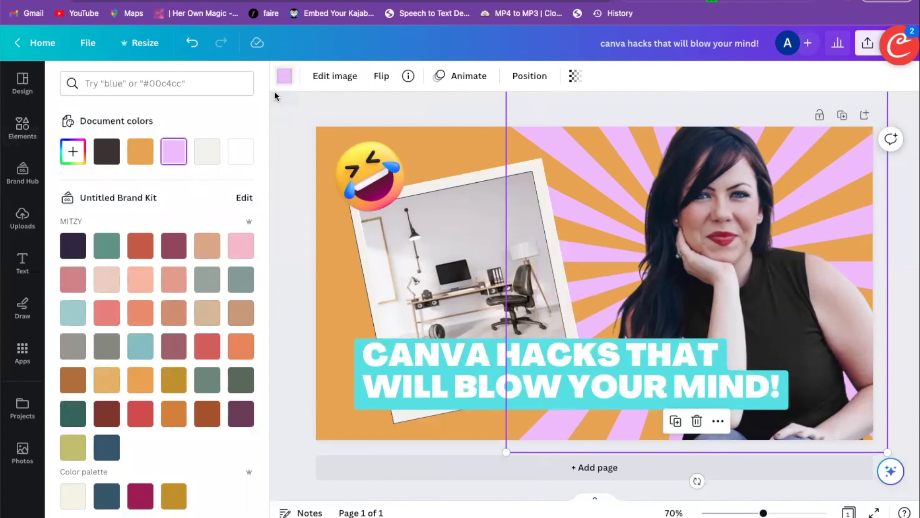
pyautogui.scroll(-3, 224, 257)
pyautogui.click(235, 227)
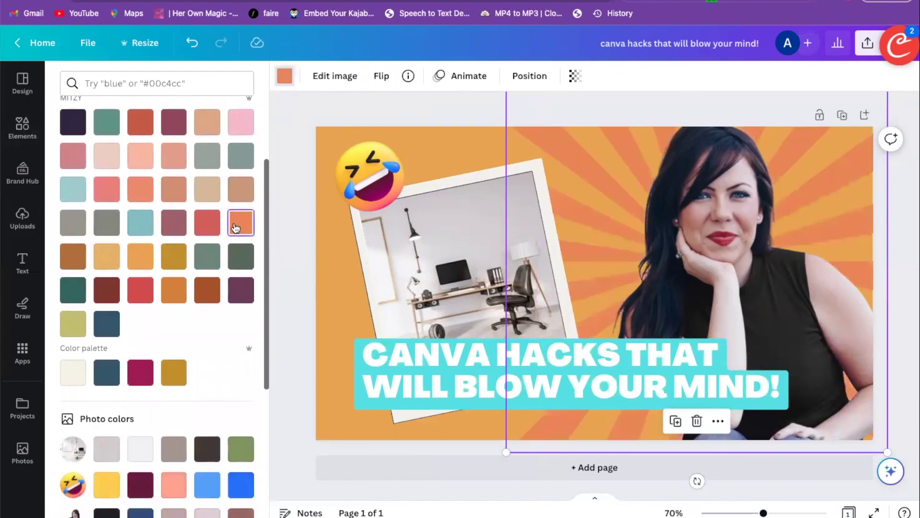
pyautogui.click(137, 227)
pyautogui.scroll(-5, 156, 268)
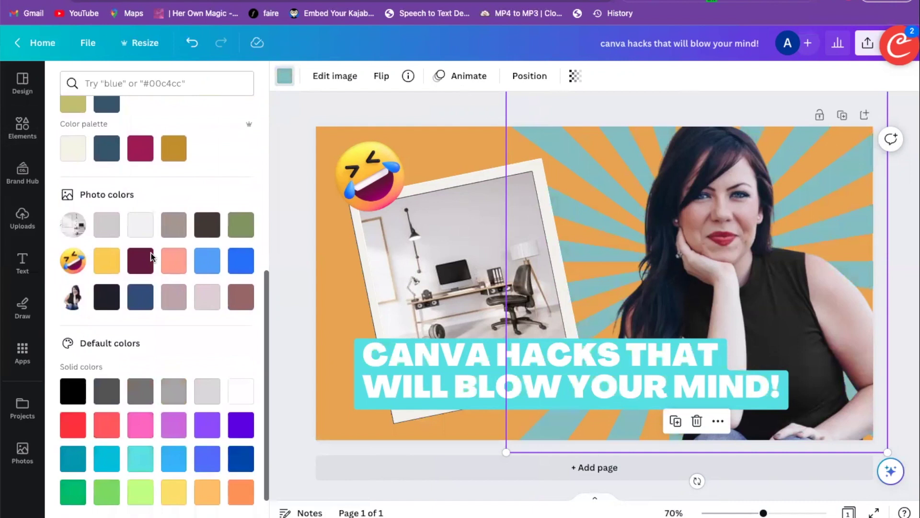
pyautogui.click(173, 396)
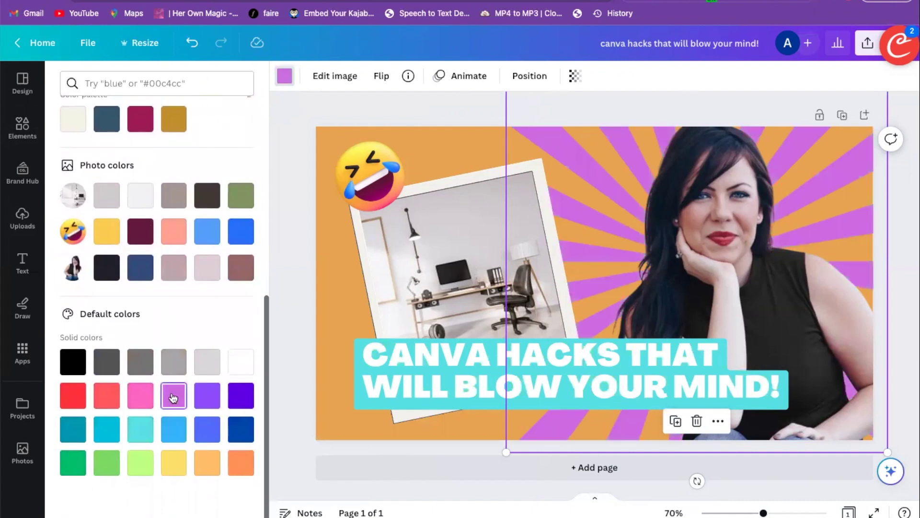
pyautogui.click(144, 396)
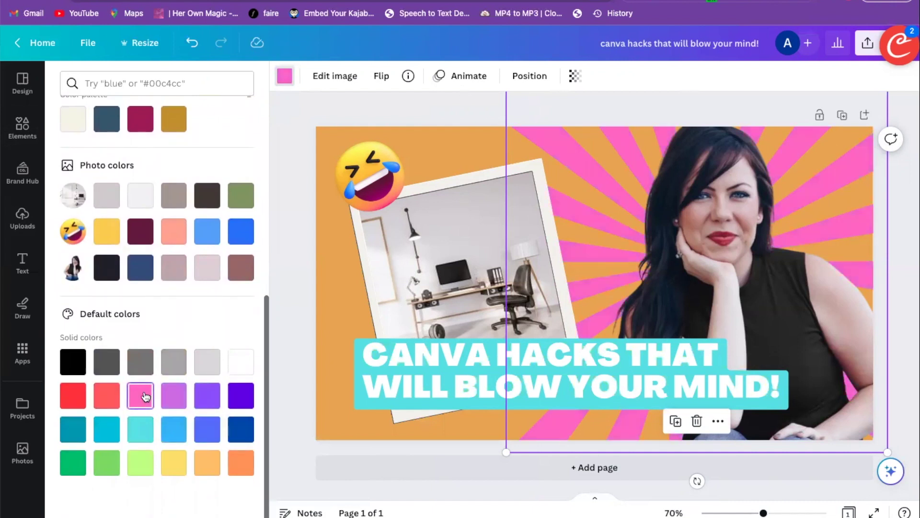
# Step: Select the laughing emoji
pyautogui.click(361, 167)
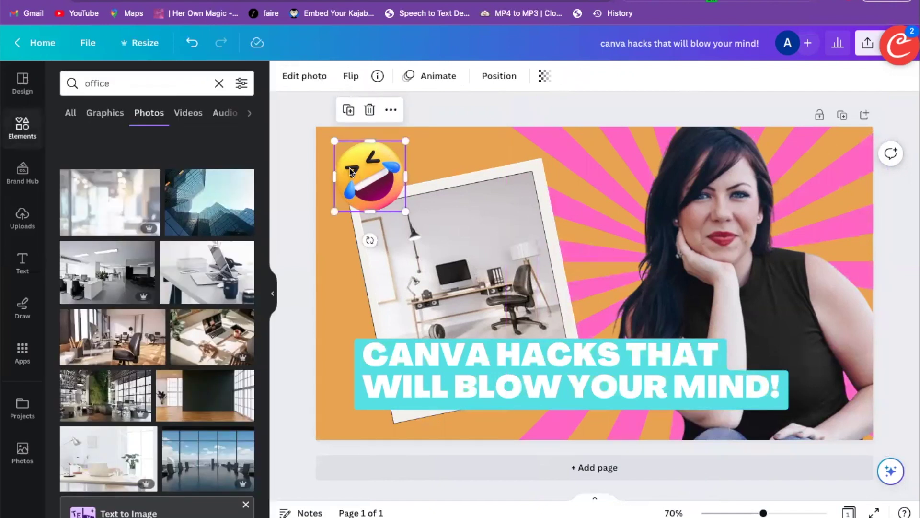
# Step: Search Elements for 'emoji' and add the star-eyes emoji to the design
pyautogui.click(18, 125)
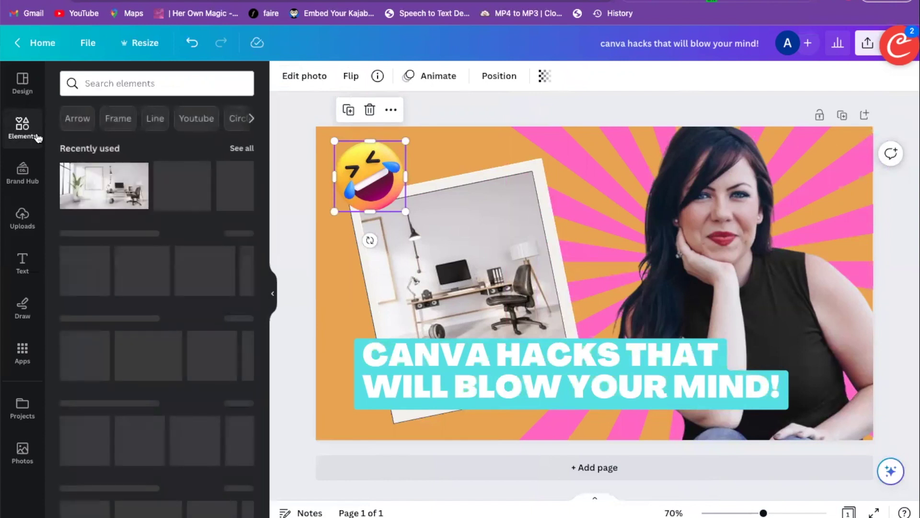
pyautogui.click(105, 81)
pyautogui.write('emoji')
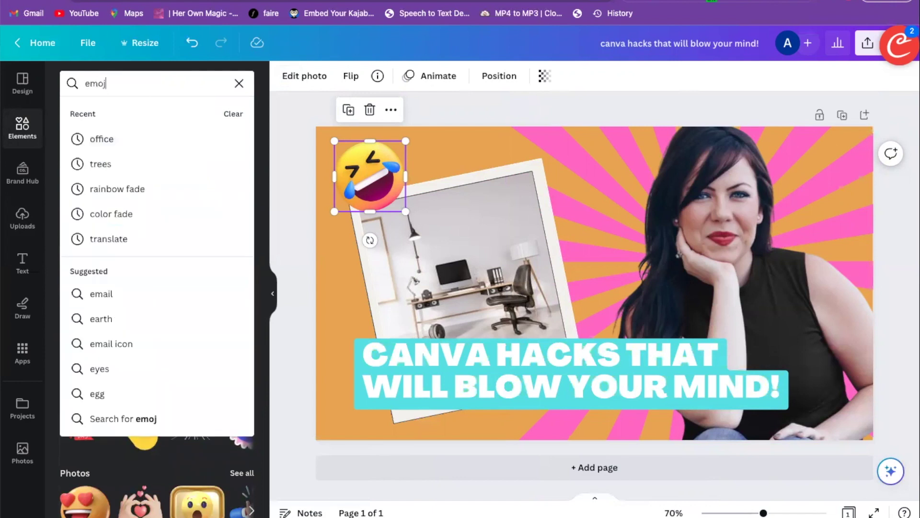
pyautogui.press('Return')
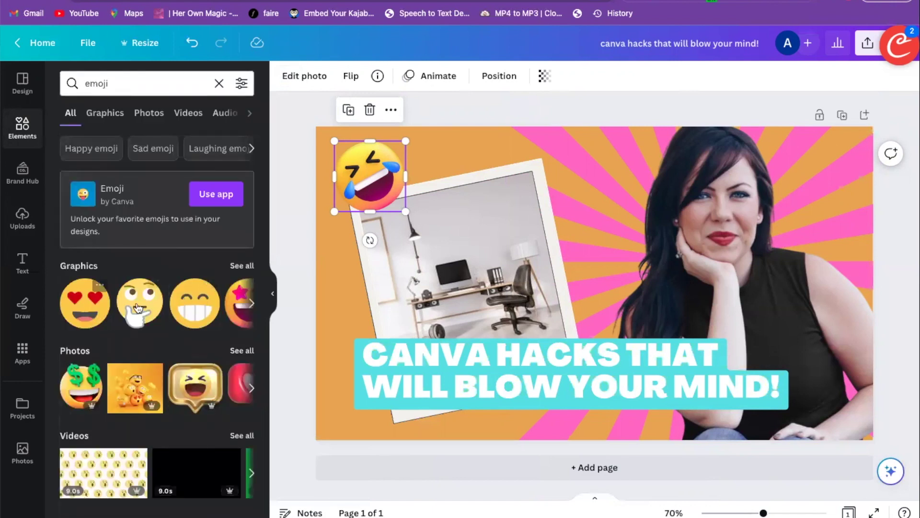
pyautogui.click(241, 266)
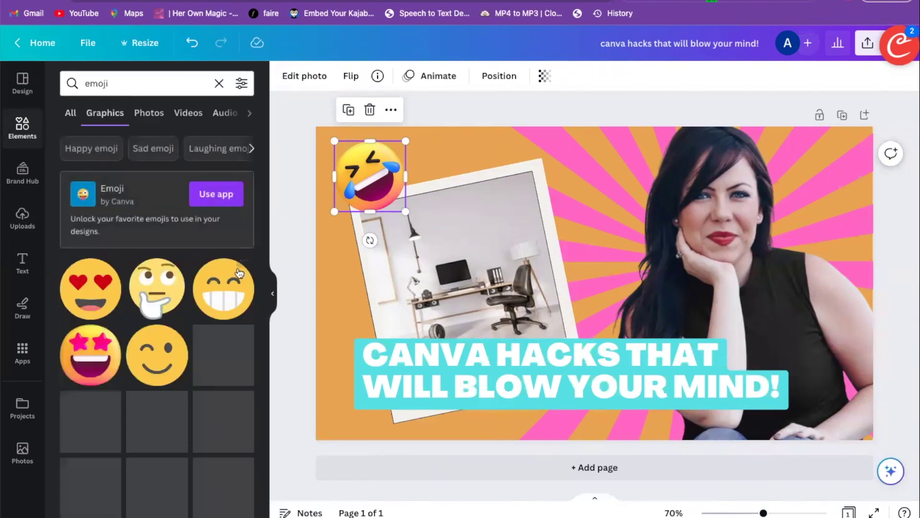
pyautogui.scroll(-4, 240, 273)
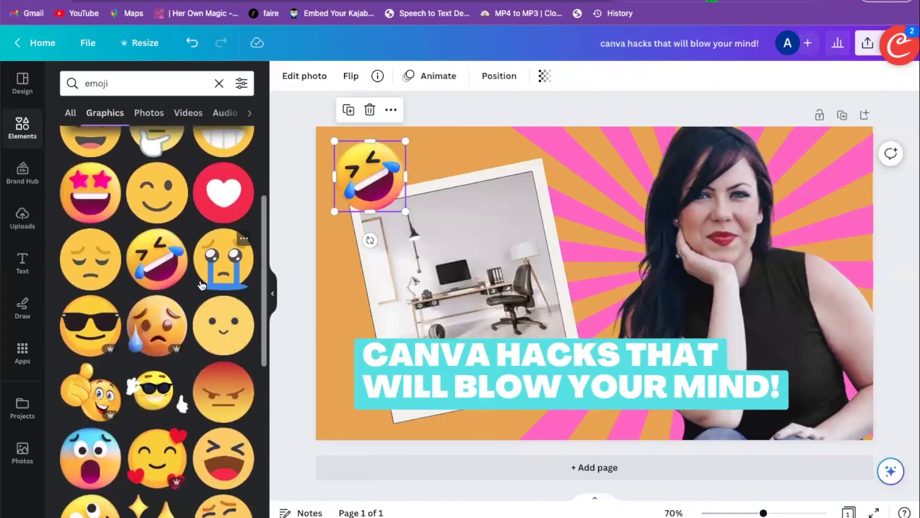
pyautogui.click(100, 207)
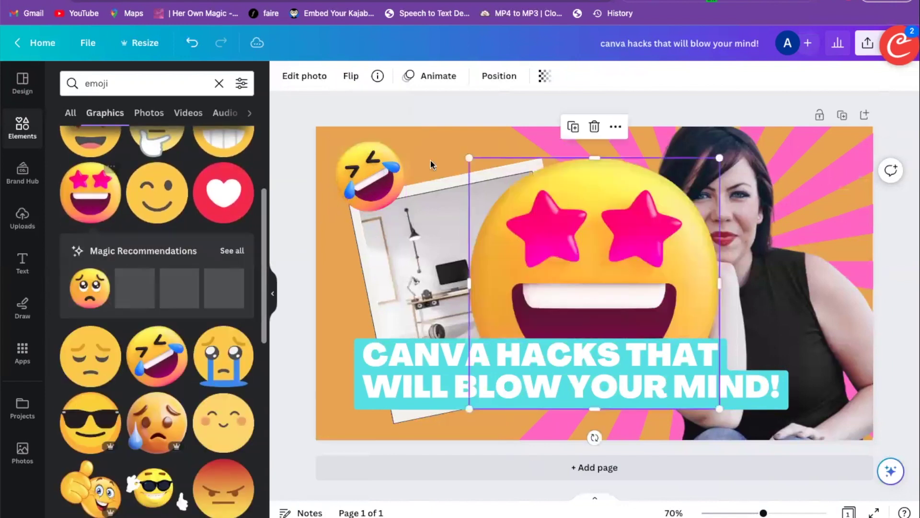
# Step: Delete the laughing emoji, shrink and tilt the star-eyes emoji top-left, then add a blank page
pyautogui.click(370, 163)
pyautogui.press('Delete')
pyautogui.moveTo(642, 221); pyautogui.dragTo(518, 217)
pyautogui.moveTo(567, 379); pyautogui.dragTo(394, 201)
pyautogui.moveTo(359, 165); pyautogui.dragTo(378, 185)
pyautogui.moveTo(376, 253); pyautogui.dragTo(393, 251)
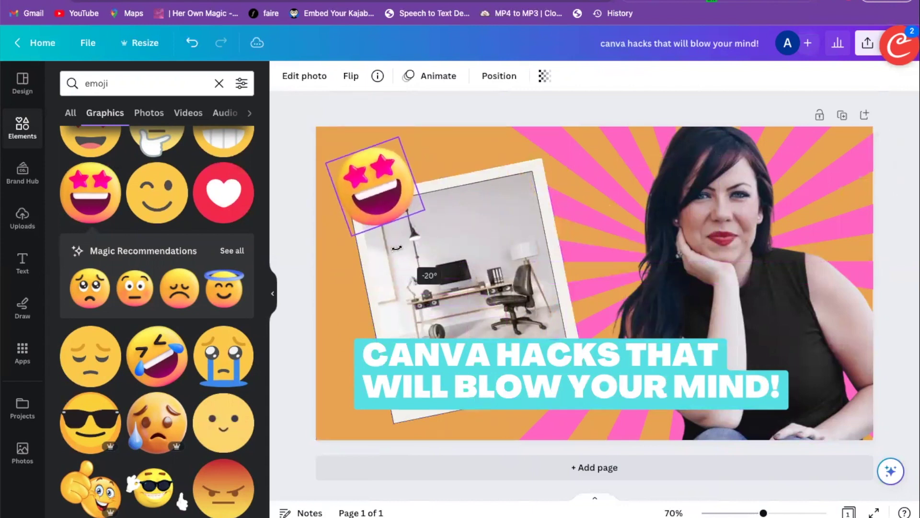
pyautogui.click(401, 123)
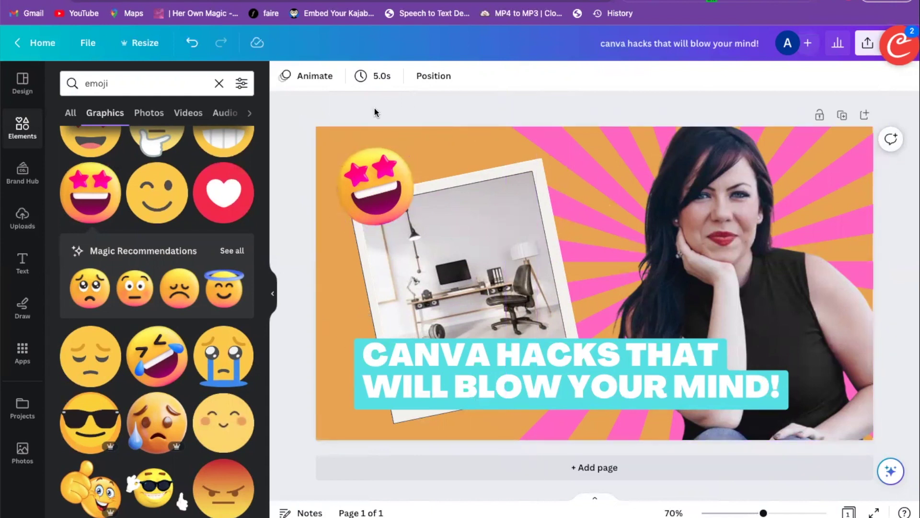
pyautogui.click(20, 128)
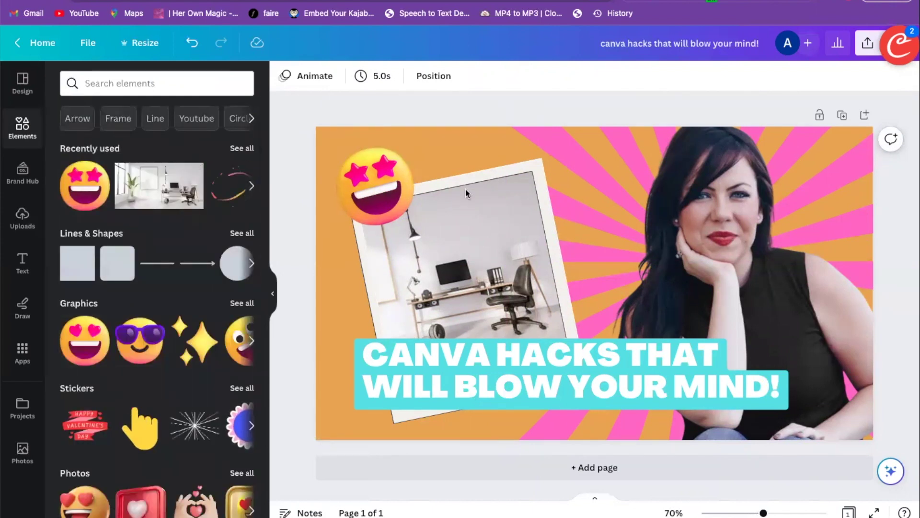
pyautogui.click(865, 116)
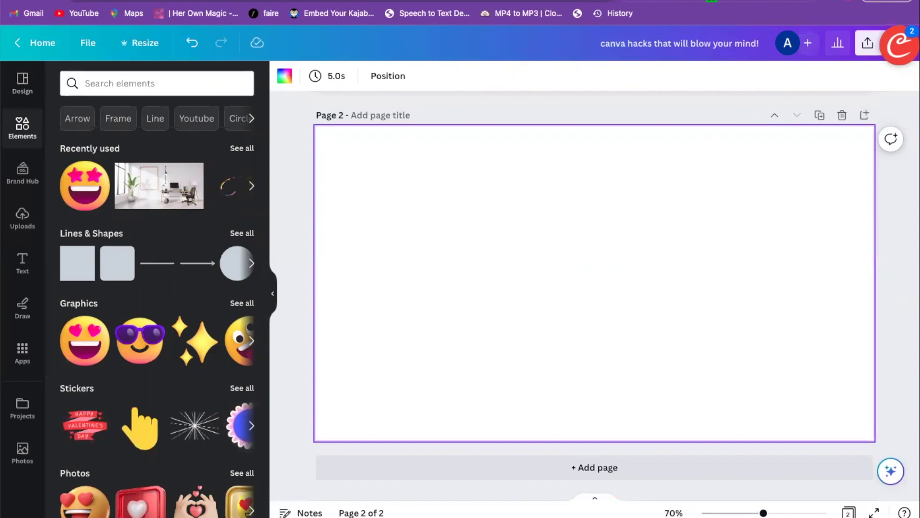
pyautogui.press('super+t')
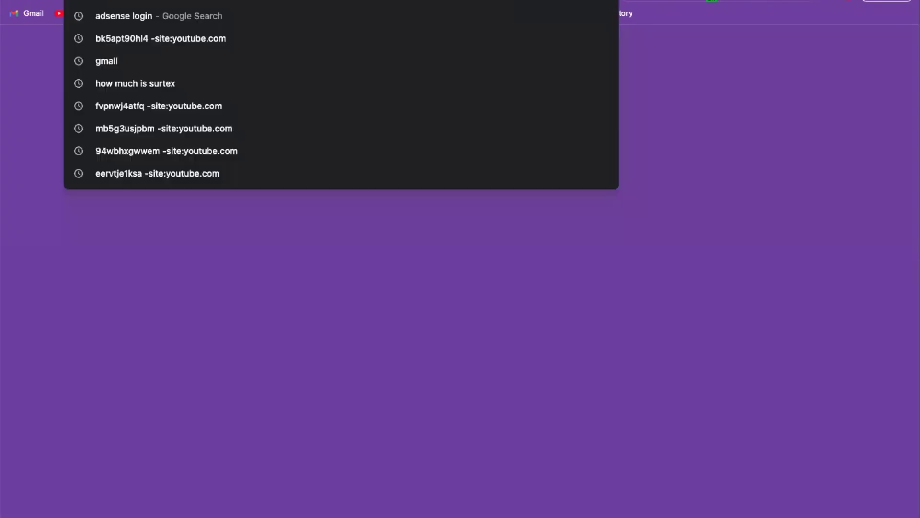
pyautogui.write('yout')
pyautogui.press('Return')
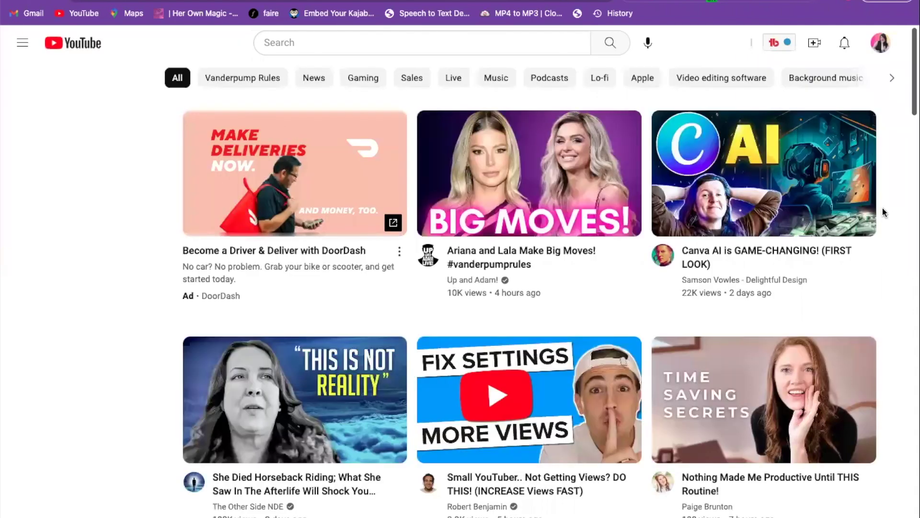
pyautogui.scroll(-1, 884, 212)
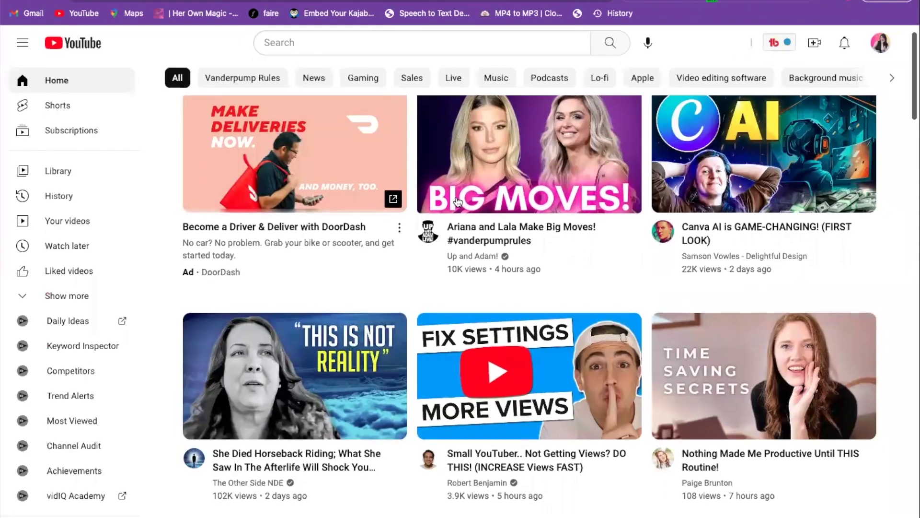
pyautogui.moveTo(566, 203)
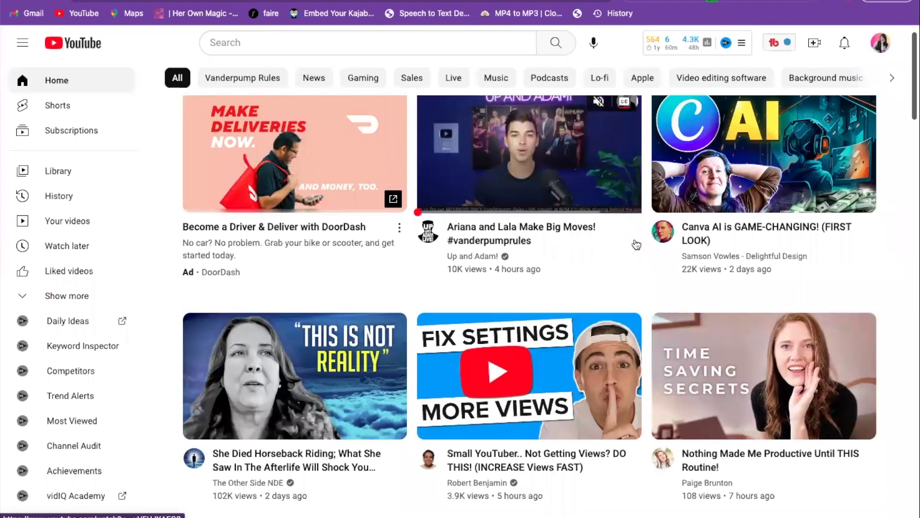
pyautogui.scroll(-3, 629, 247)
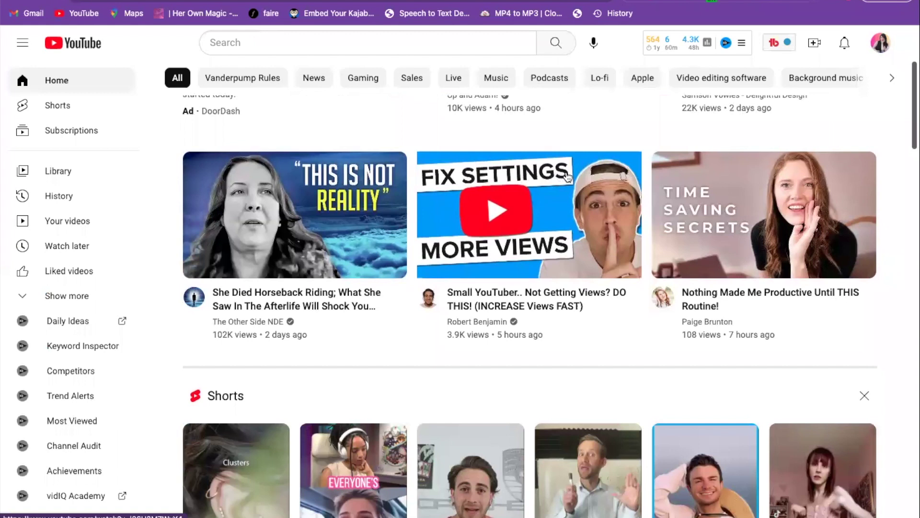
pyautogui.moveTo(612, 204)
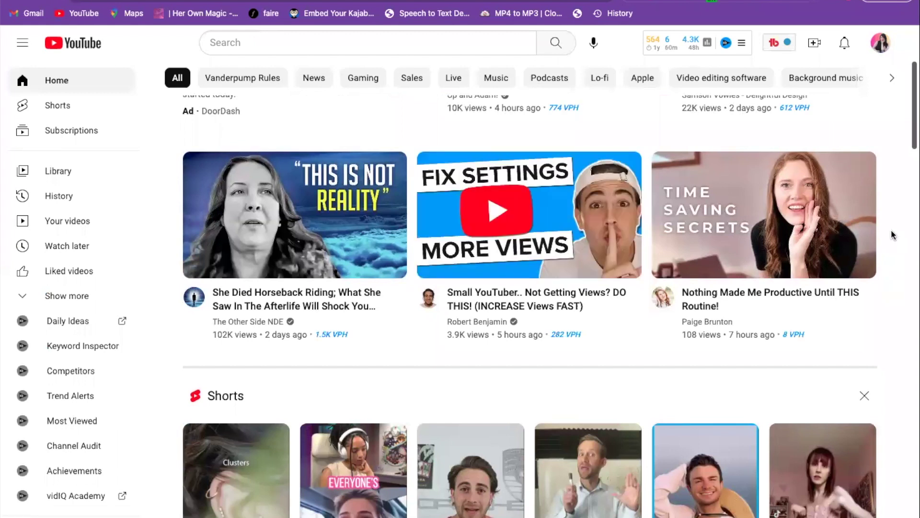
pyautogui.scroll(-2, 892, 234)
pyautogui.scroll(1, 892, 233)
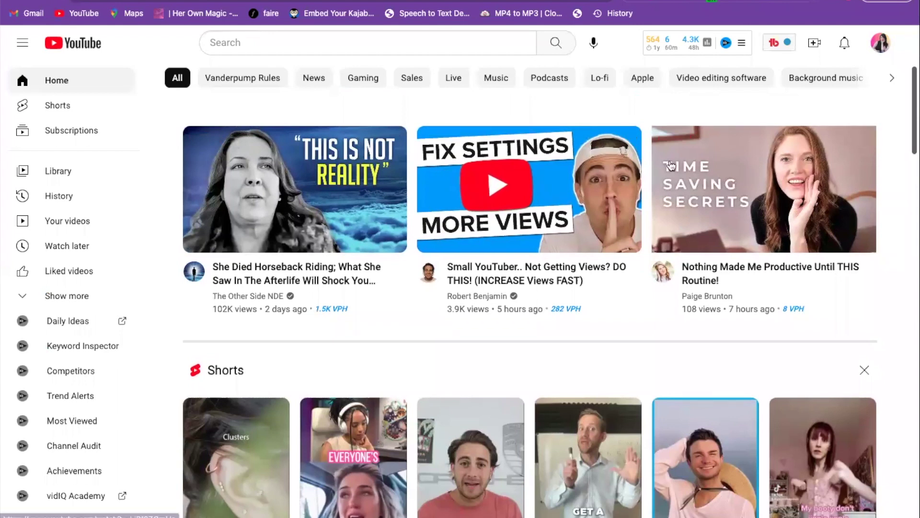
pyautogui.moveTo(820, 226)
pyautogui.scroll(-5, 891, 282)
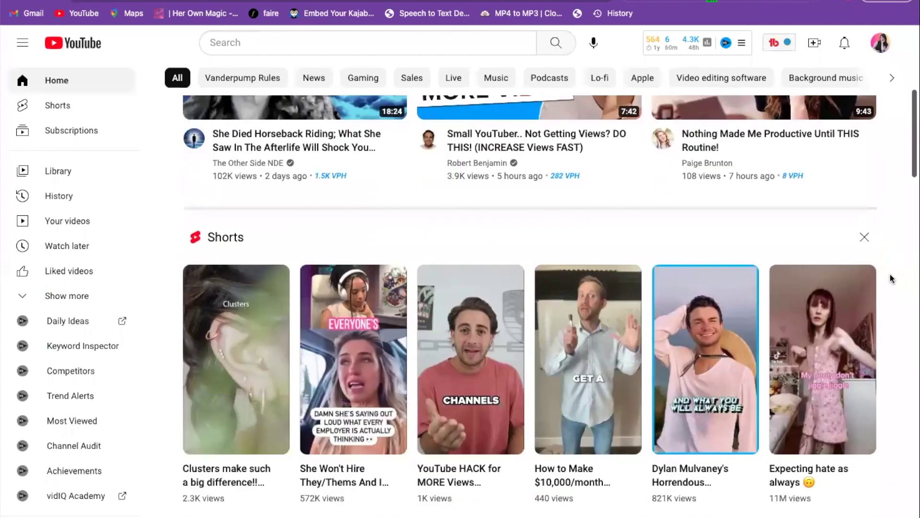
pyautogui.scroll(-8, 891, 279)
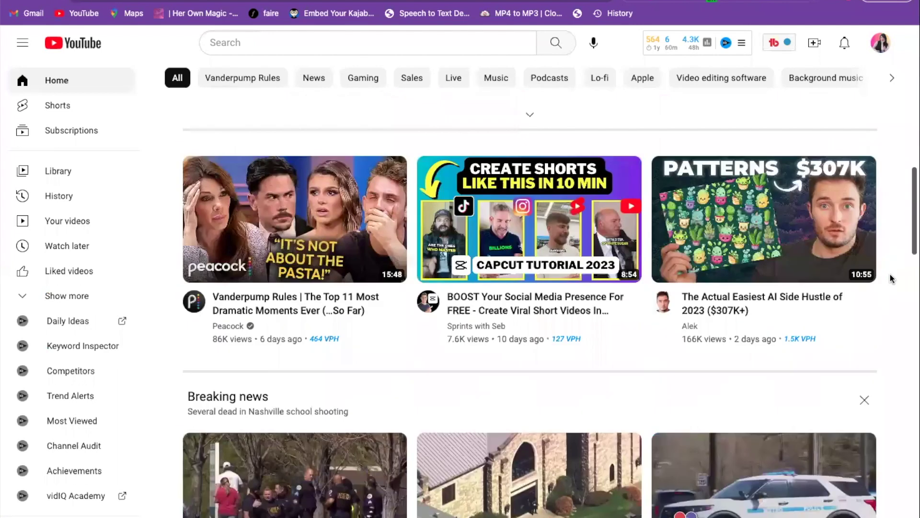
pyautogui.scroll(-9, 892, 279)
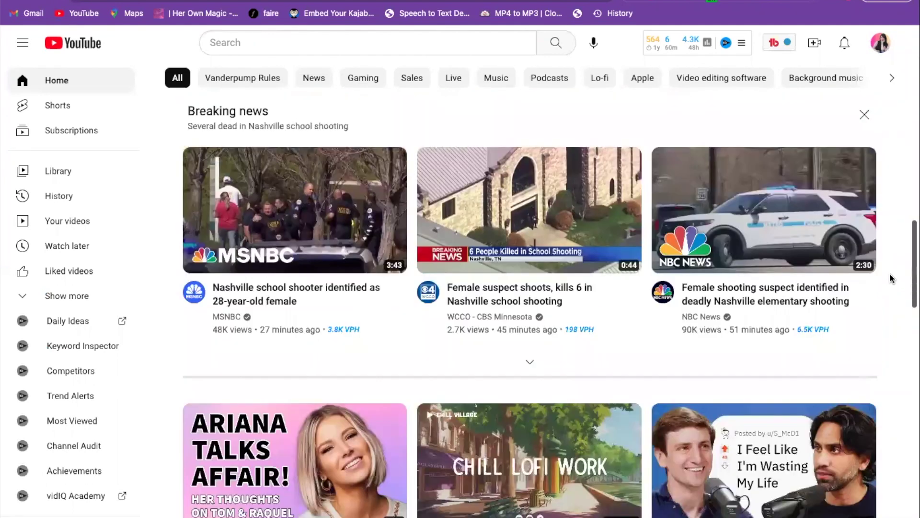
pyautogui.scroll(-2, 902, 278)
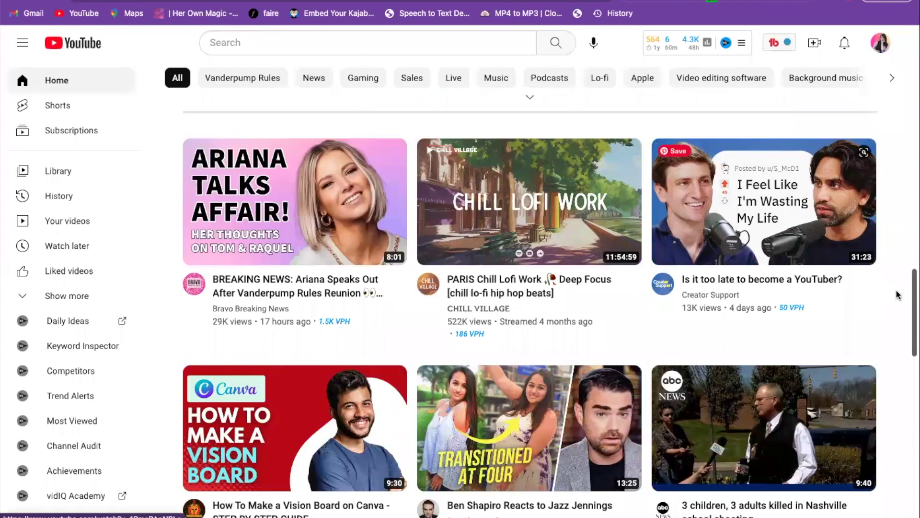
pyautogui.scroll(-3, 887, 302)
pyautogui.scroll(-2, 887, 302)
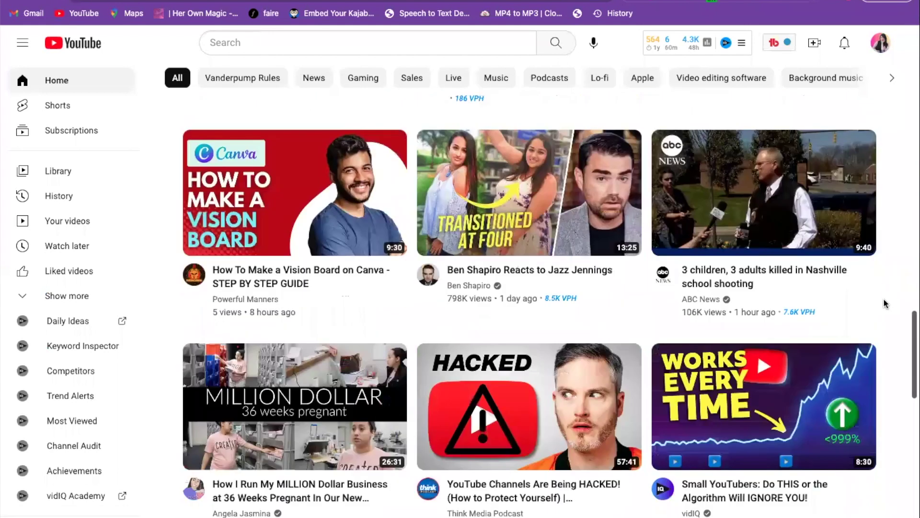
pyautogui.scroll(-1, 894, 288)
pyautogui.scroll(-1, 895, 281)
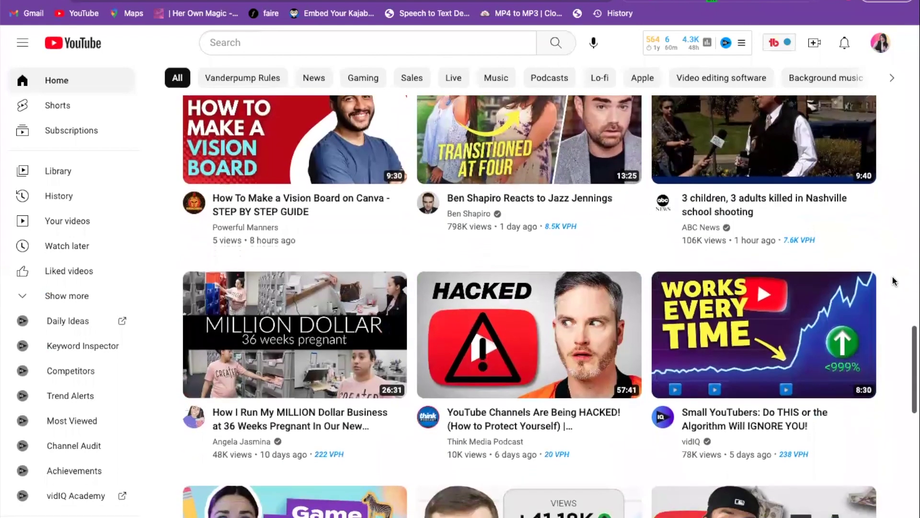
pyautogui.scroll(-3, 894, 282)
pyautogui.scroll(-3, 894, 281)
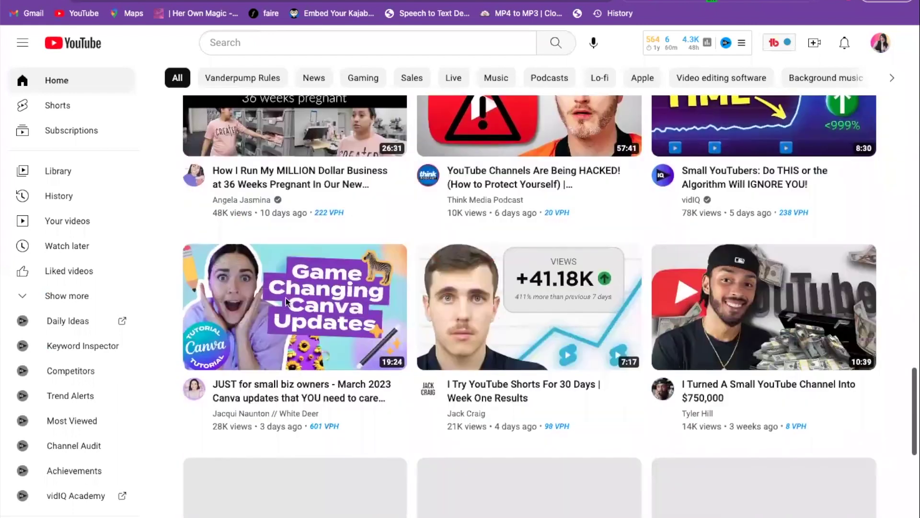
pyautogui.scroll(-2, 901, 320)
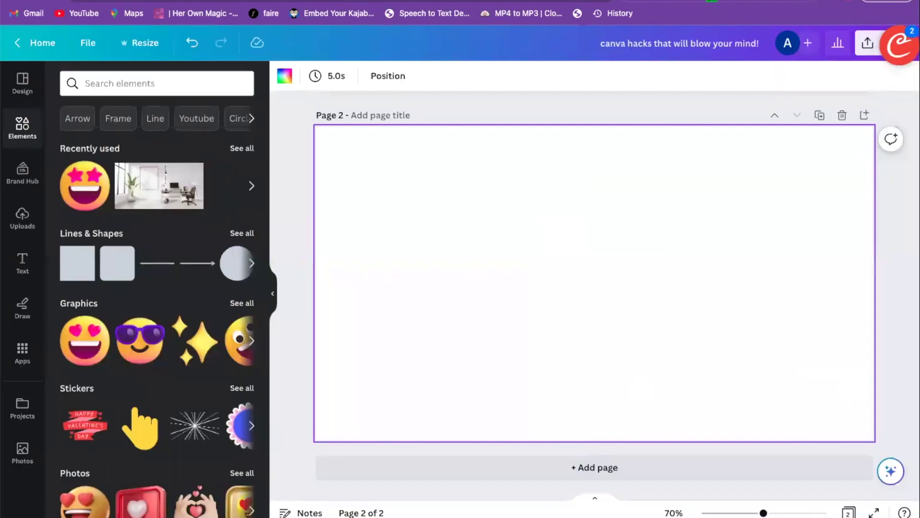
# Step: Paste the woman's cutout onto Page 2 and browse the Text panel's font combinations
pyautogui.hotkey('ctrl', 'v')
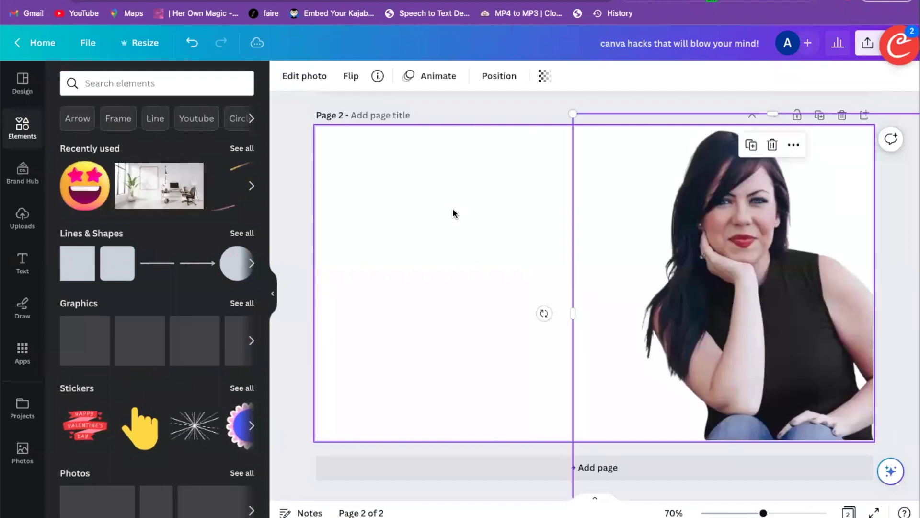
pyautogui.click(434, 221)
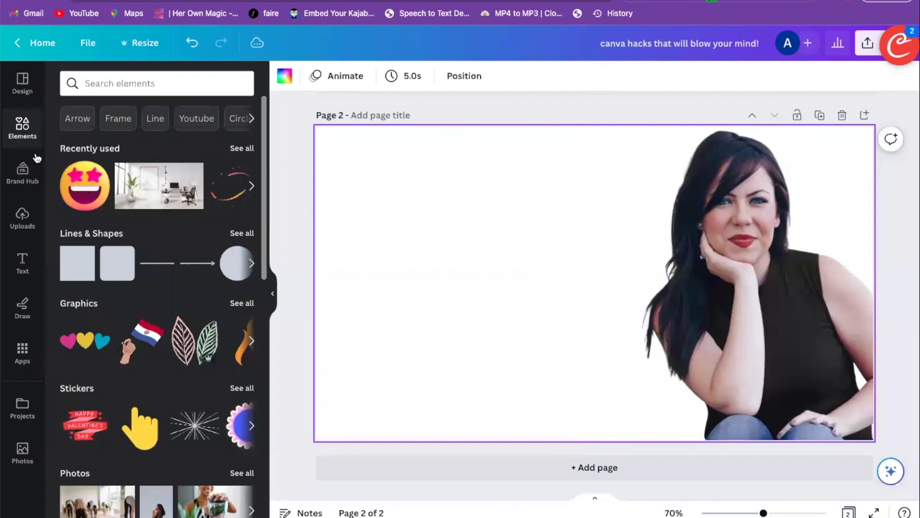
pyautogui.click(22, 265)
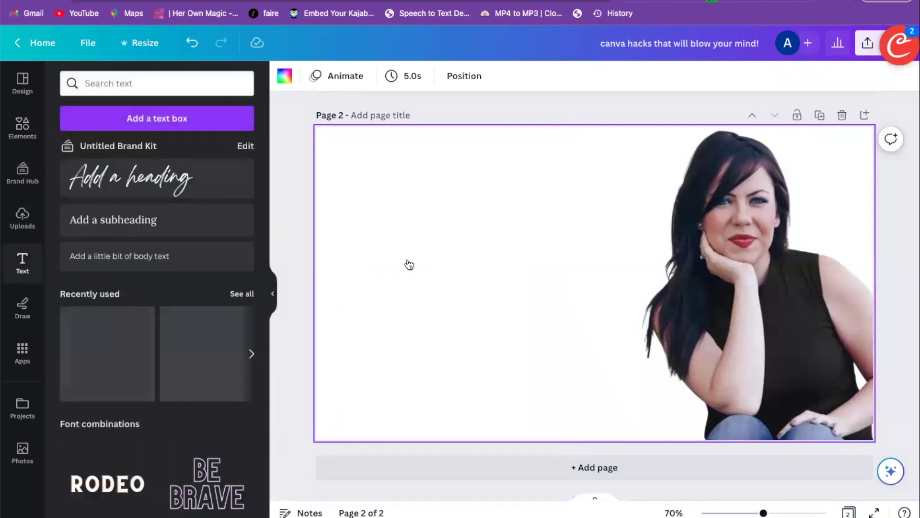
pyautogui.scroll(6, 421, 263)
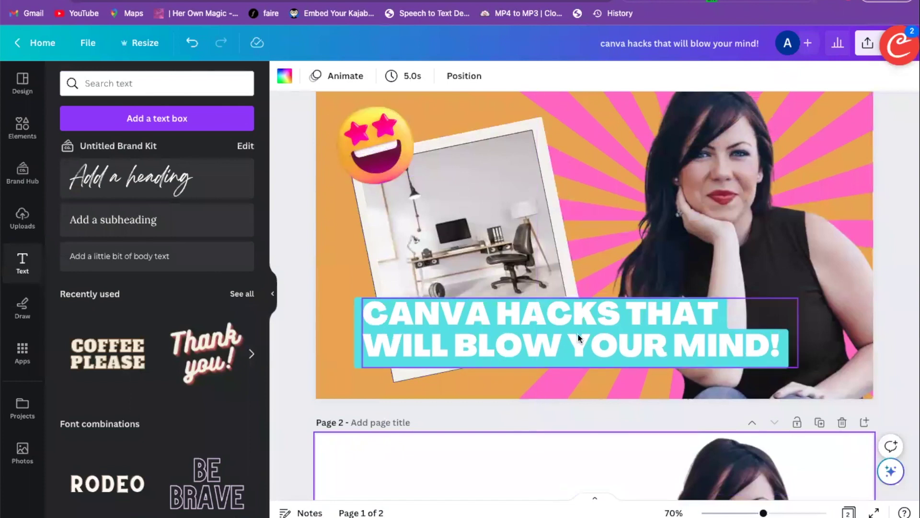
pyautogui.scroll(-3, 568, 332)
pyautogui.scroll(-3, 568, 331)
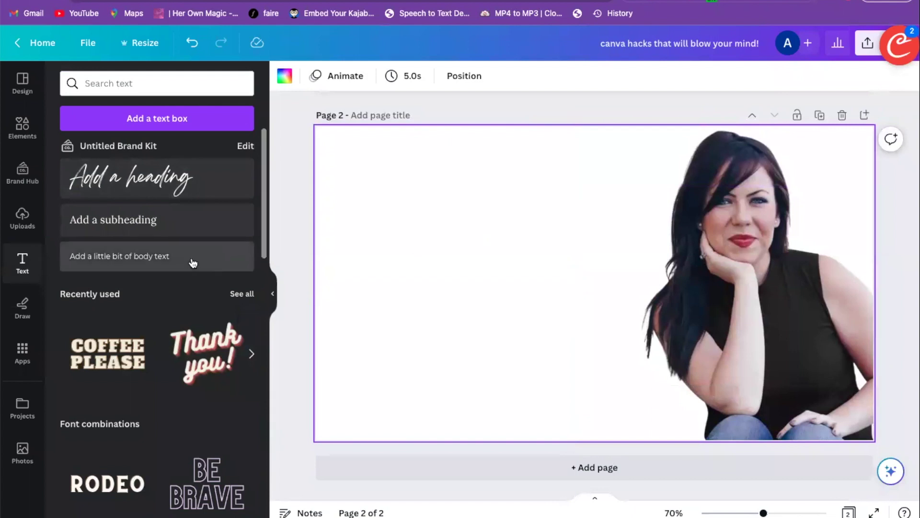
pyautogui.scroll(-4, 198, 253)
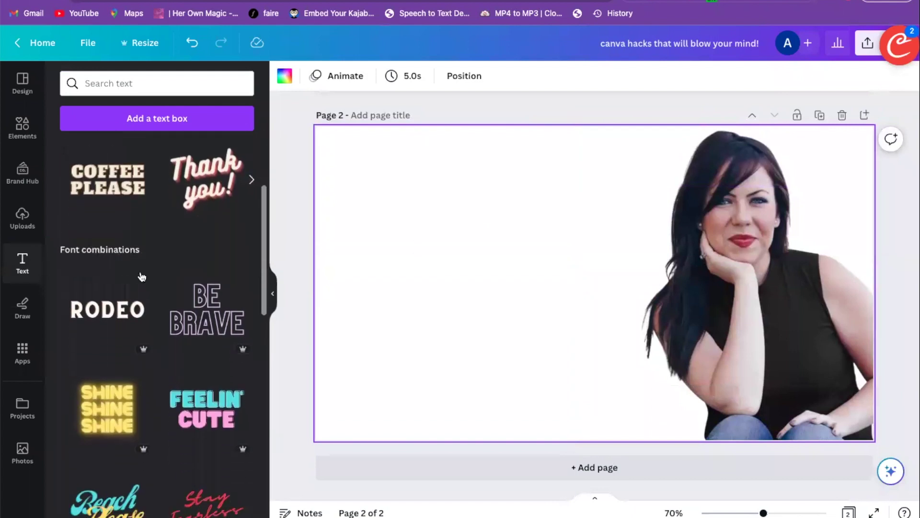
pyautogui.scroll(-4, 163, 278)
pyautogui.scroll(-1, 163, 279)
# Step: Add the Feelin' Cute text combination, shrink it and move it up-left
pyautogui.click(195, 193)
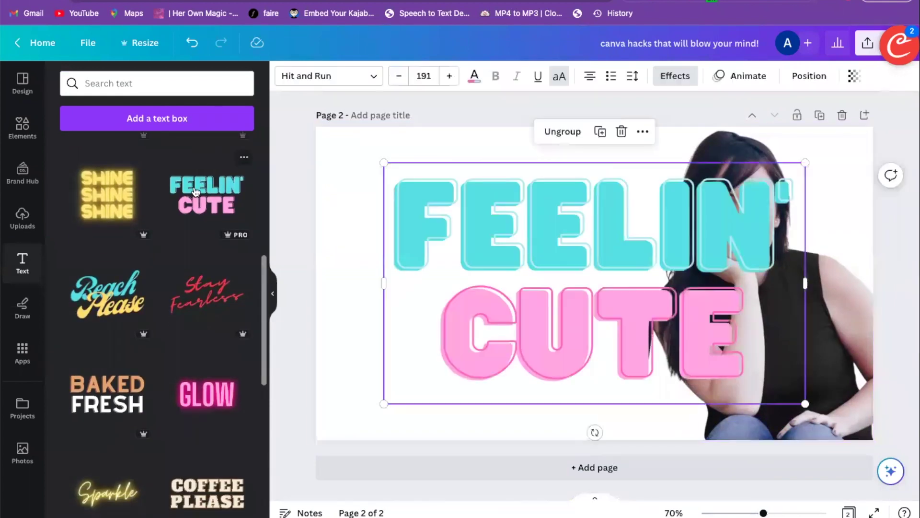
pyautogui.moveTo(808, 162); pyautogui.dragTo(641, 255)
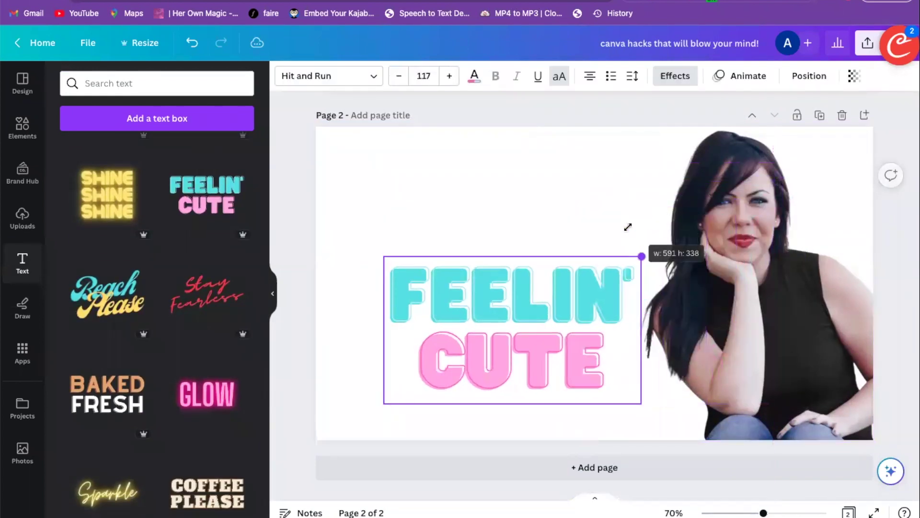
pyautogui.moveTo(545, 272); pyautogui.dragTo(538, 241)
pyautogui.scroll(-5, 195, 323)
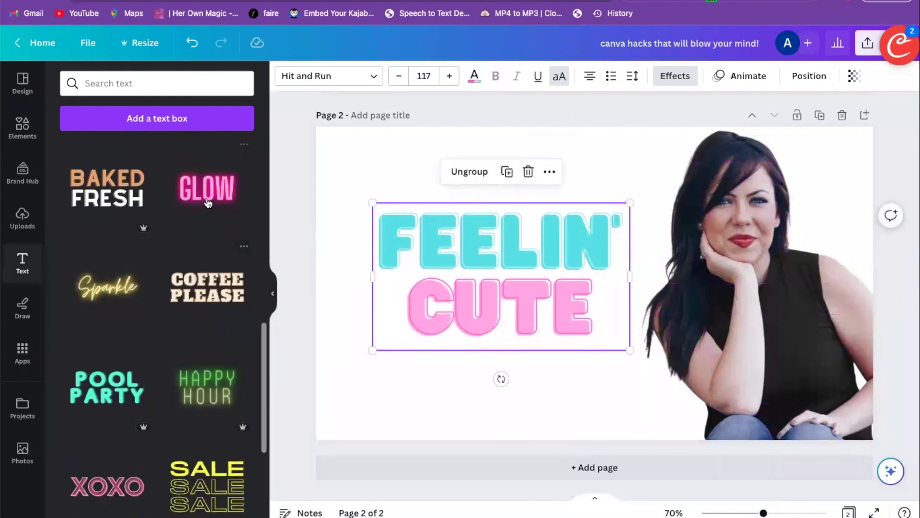
# Step: Add the GLOW template, scale it down at lower left, and delete the FEELIN' text
pyautogui.click(208, 189)
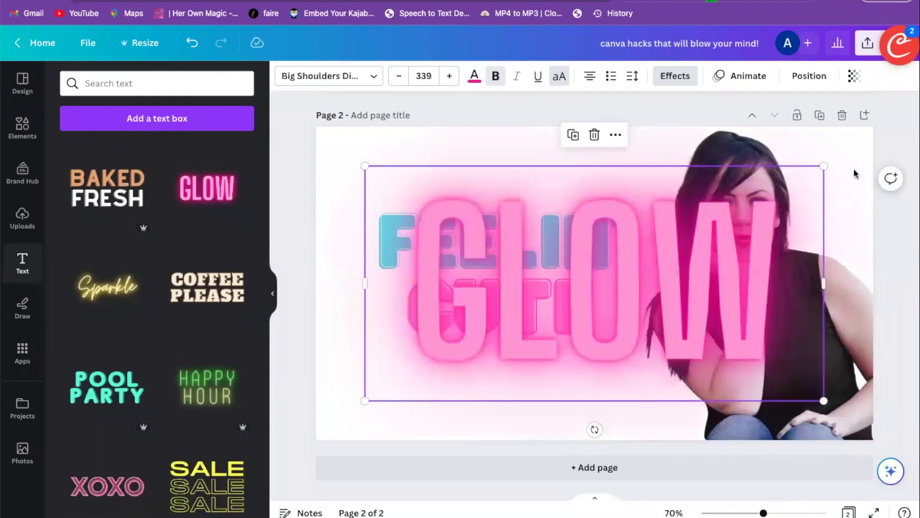
pyautogui.moveTo(677, 238); pyautogui.dragTo(649, 268)
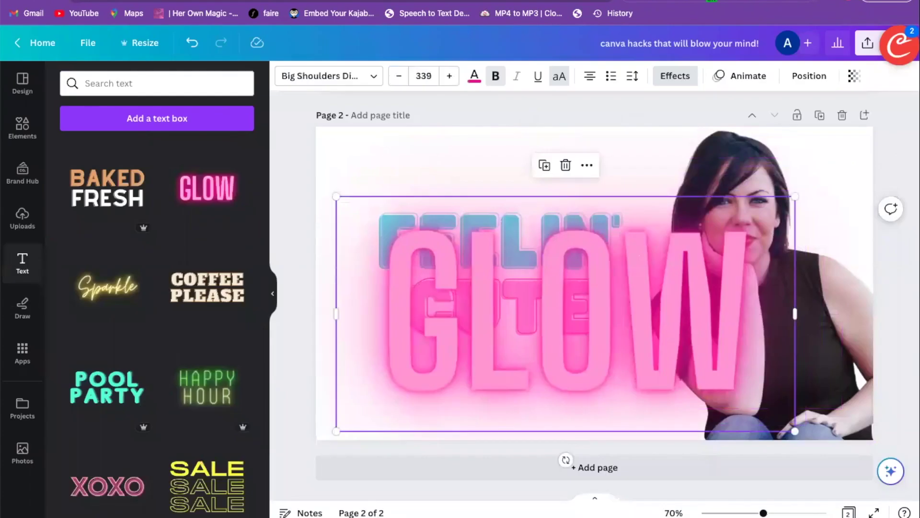
pyautogui.moveTo(792, 201); pyautogui.dragTo(639, 276)
pyautogui.click(589, 216)
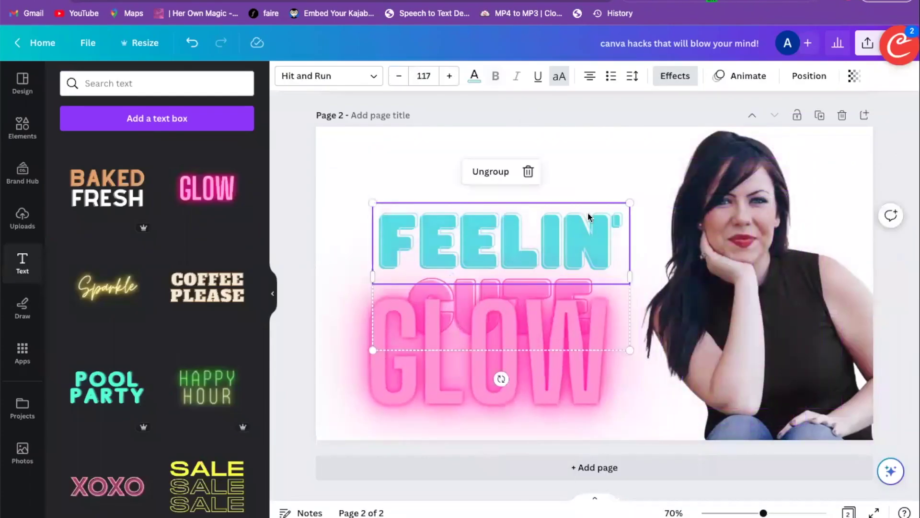
pyautogui.press('Delete')
pyautogui.press('Delete')
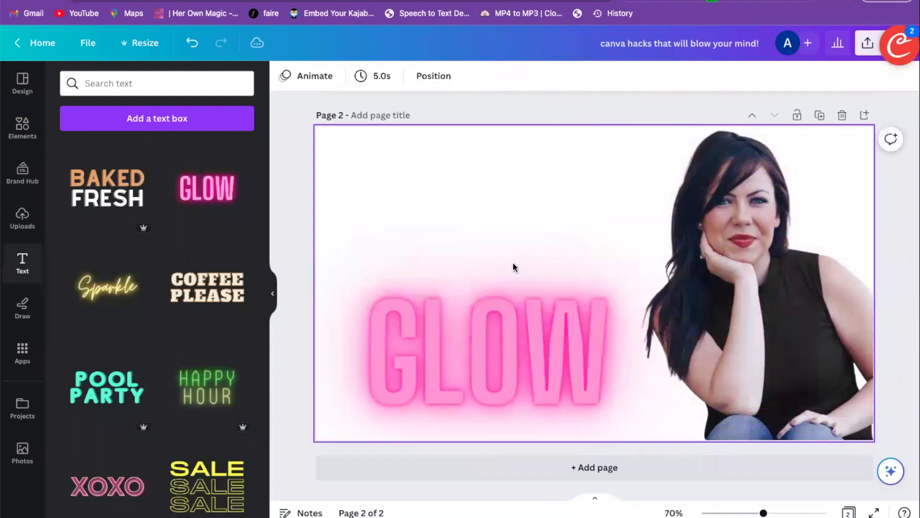
pyautogui.click(503, 339)
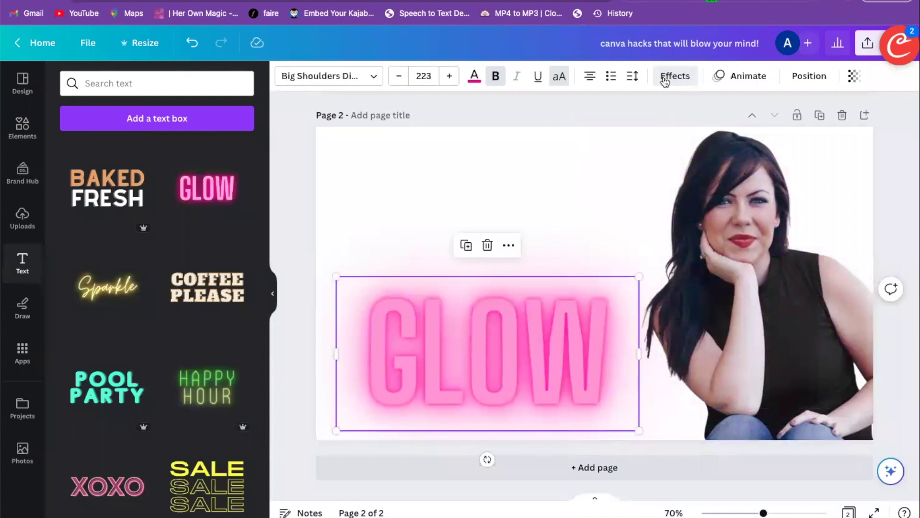
# Step: Set the GLOW text's Neon effect intensity to 100 and shrink the text
pyautogui.click(665, 82)
pyautogui.scroll(-2, 206, 402)
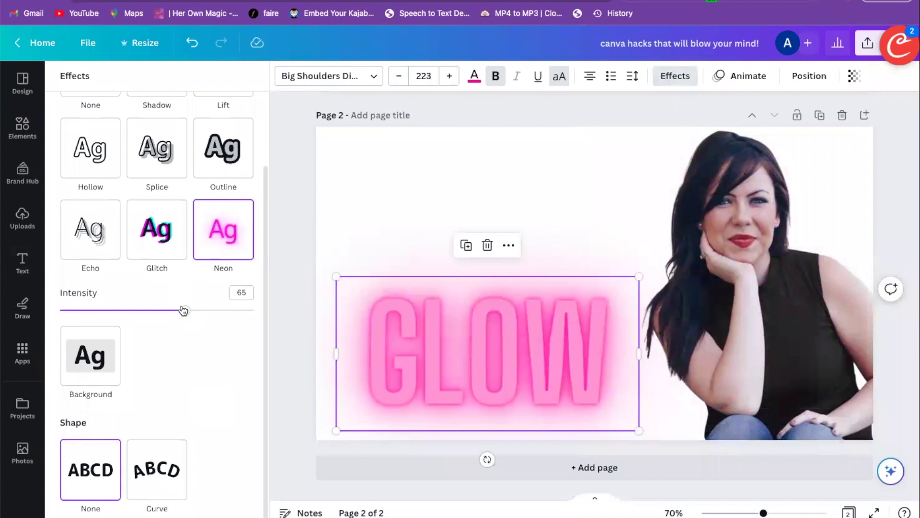
pyautogui.moveTo(184, 310); pyautogui.dragTo(267, 309)
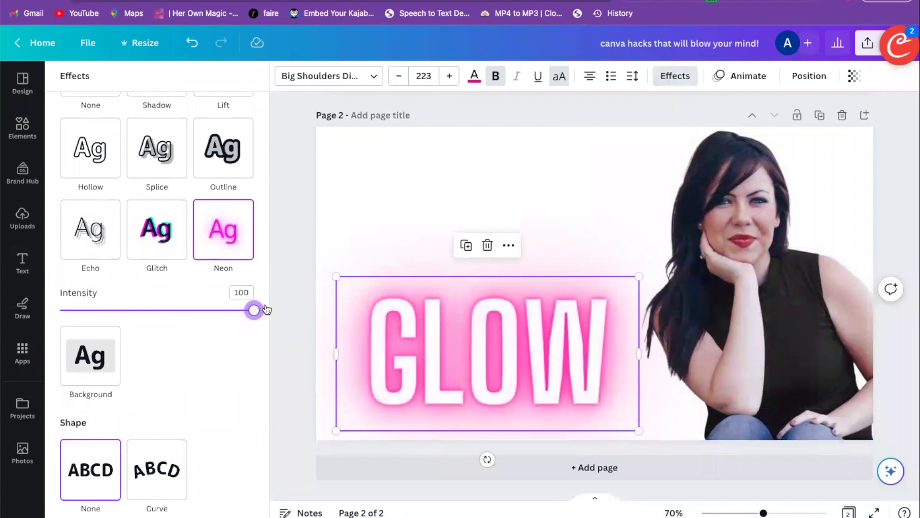
pyautogui.moveTo(639, 276); pyautogui.dragTo(561, 320)
pyautogui.moveTo(517, 352); pyautogui.dragTo(526, 329)
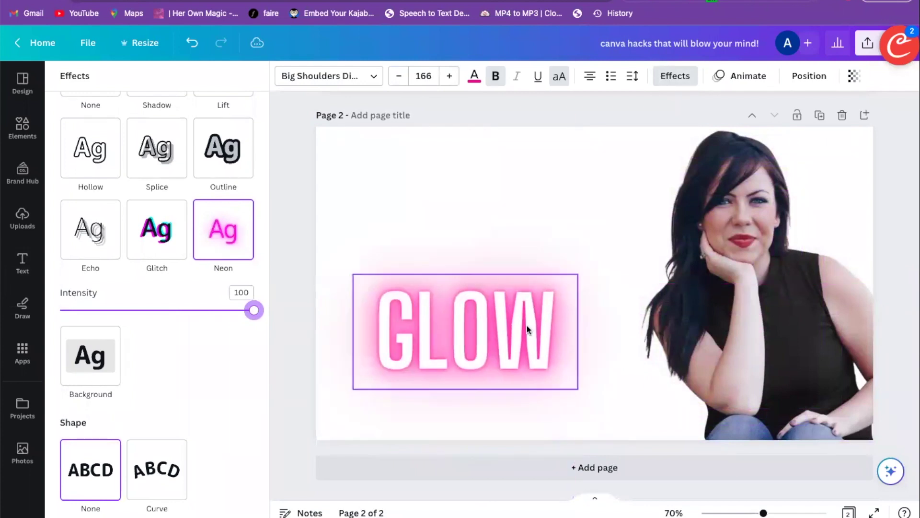
# Step: Retype the text as 'CANVA HACKS!', widen it onto one line, and move it down
pyautogui.doubleClick(521, 330)
pyautogui.write('CANVA HACKS!')
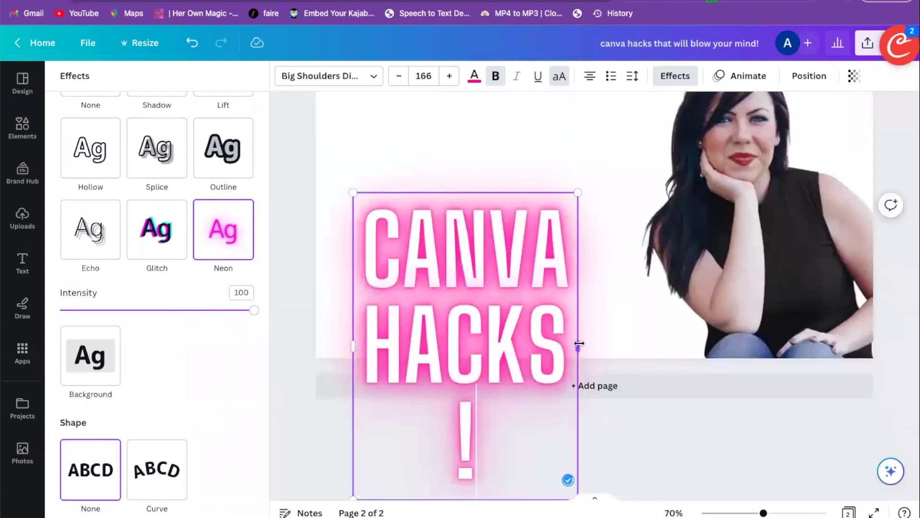
pyautogui.moveTo(578, 345); pyautogui.dragTo(852, 307)
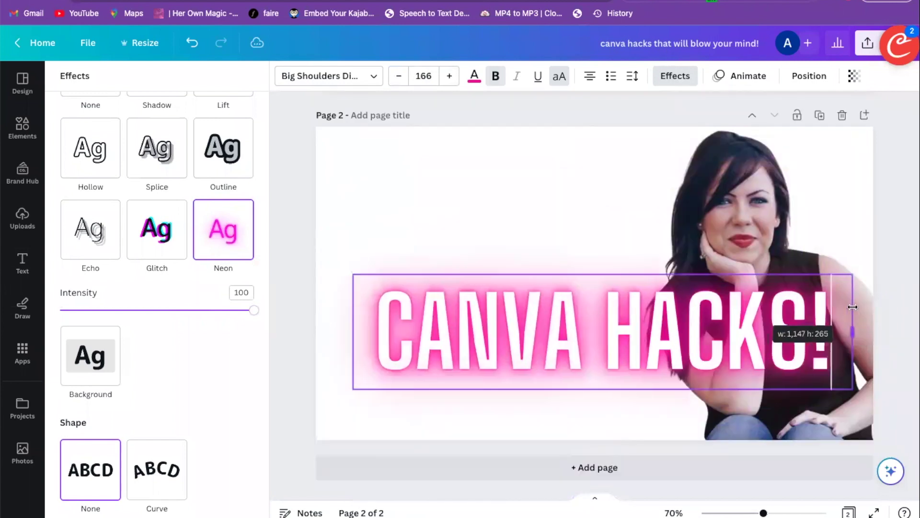
pyautogui.click(444, 228)
pyautogui.moveTo(574, 313); pyautogui.dragTo(568, 336)
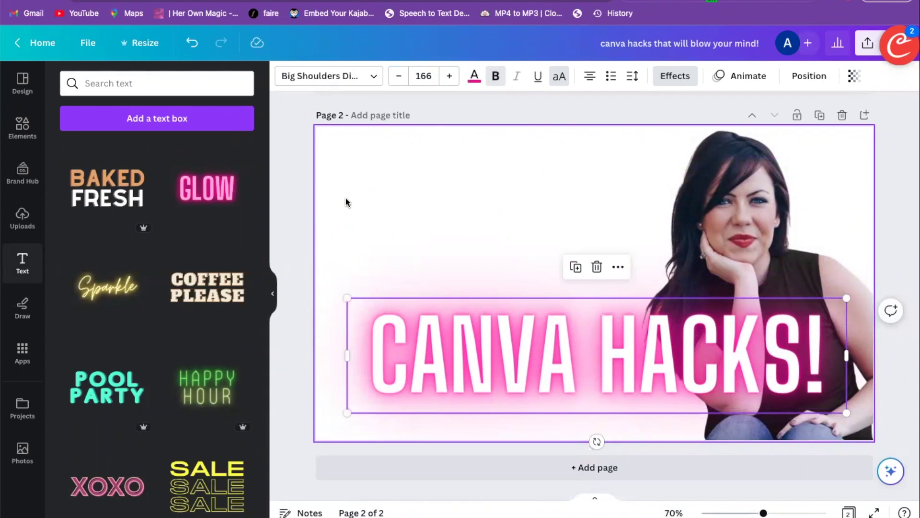
# Step: Make a blurred photo from the 'office' Elements search the page background, then open Edit photo
pyautogui.click(327, 160)
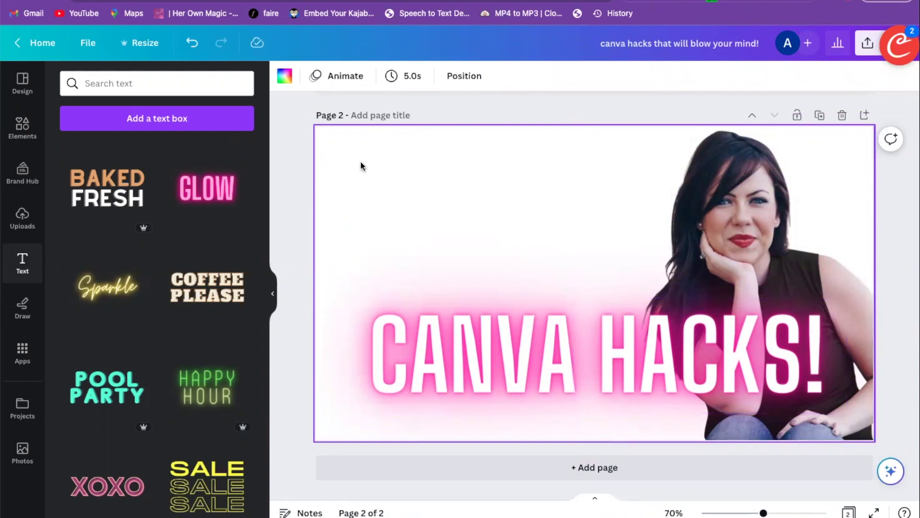
pyautogui.click(23, 126)
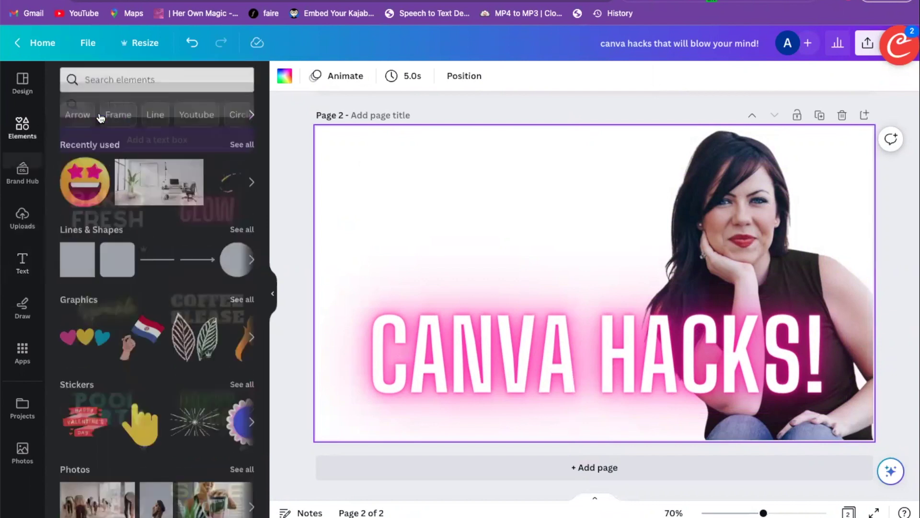
pyautogui.click(100, 89)
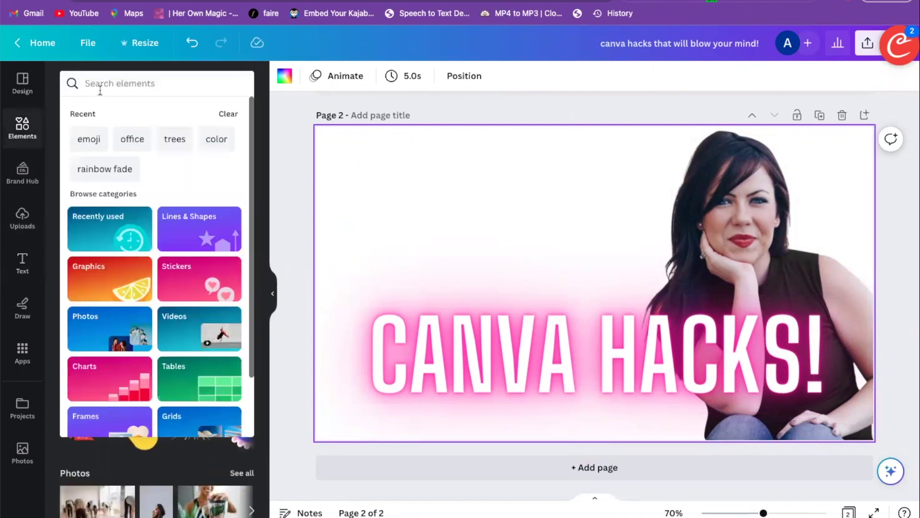
pyautogui.click(132, 139)
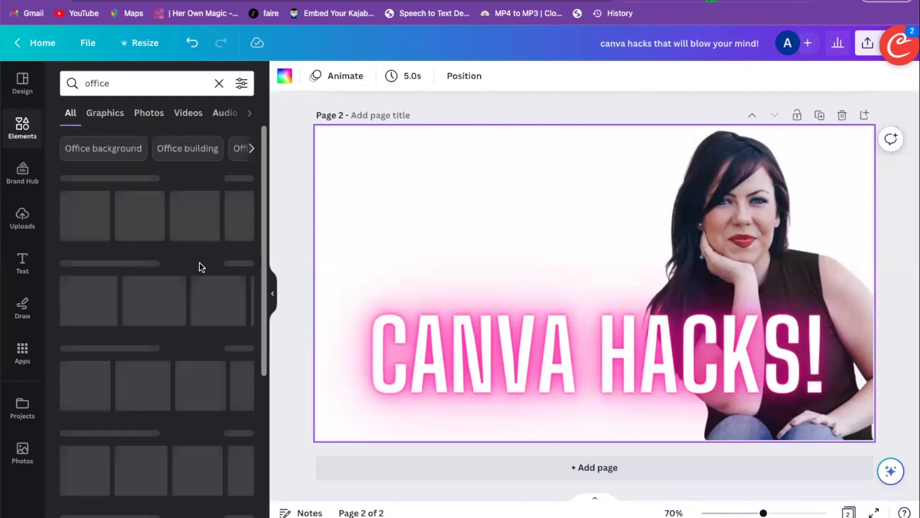
pyautogui.click(144, 116)
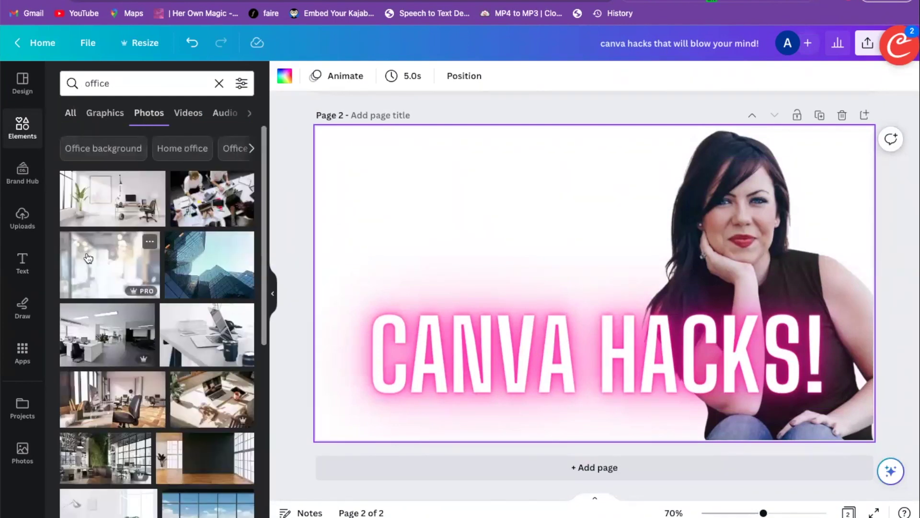
pyautogui.moveTo(88, 259); pyautogui.dragTo(329, 165)
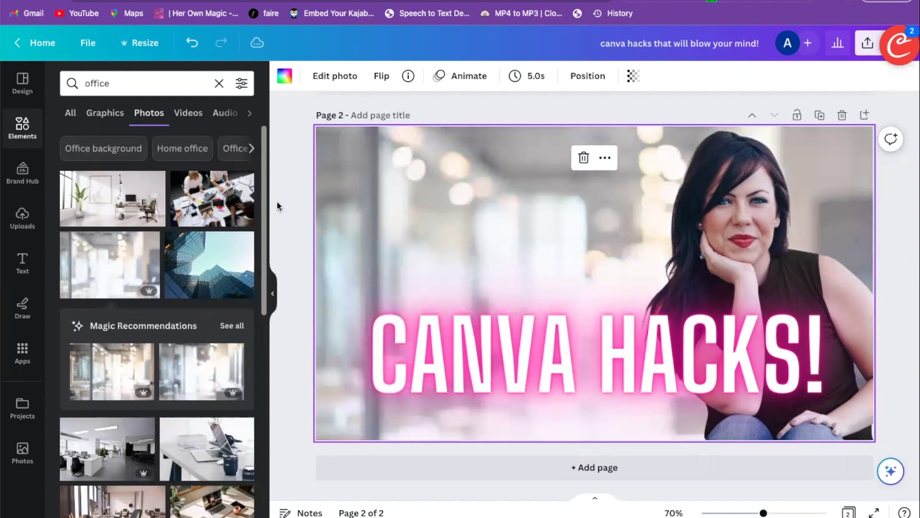
pyautogui.click(342, 78)
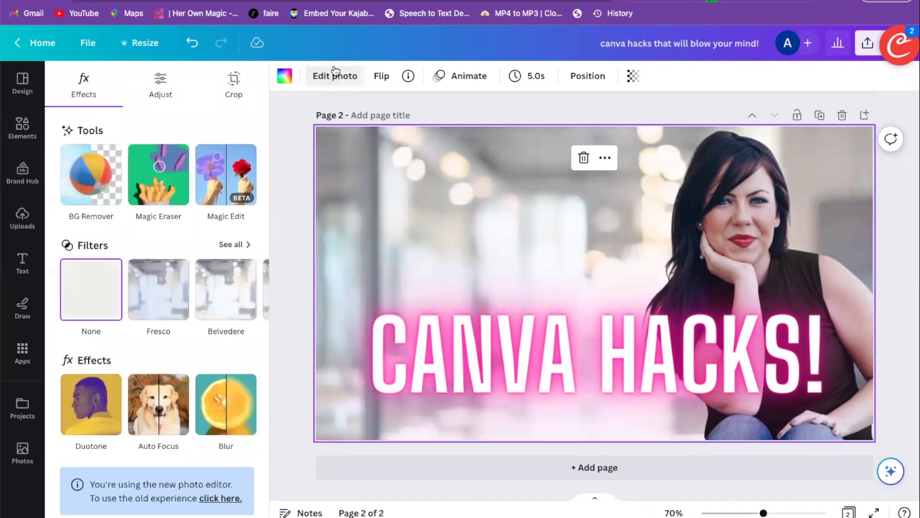
pyautogui.scroll(-1, 229, 242)
# Step: Apply the Vivid 'Chroma' filter to the office background and fine-tune its intensity
pyautogui.click(229, 241)
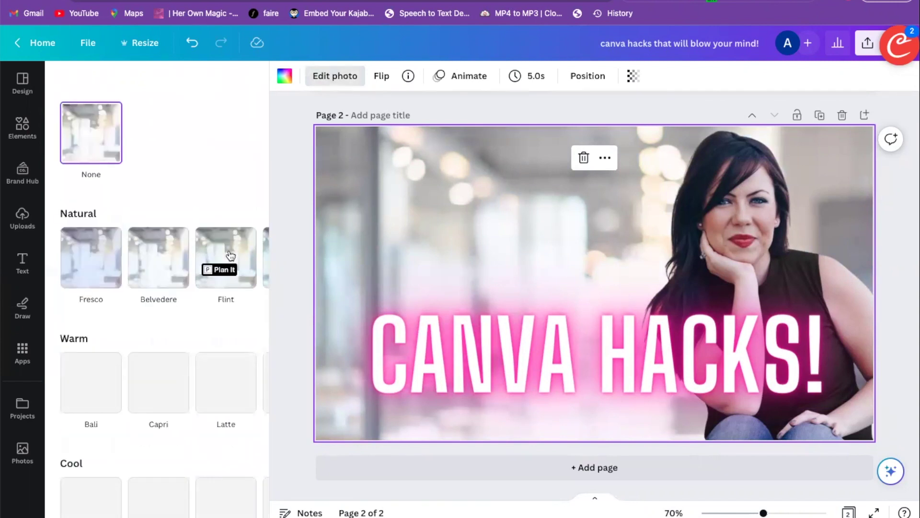
pyautogui.scroll(-2, 208, 316)
pyautogui.scroll(-6, 207, 317)
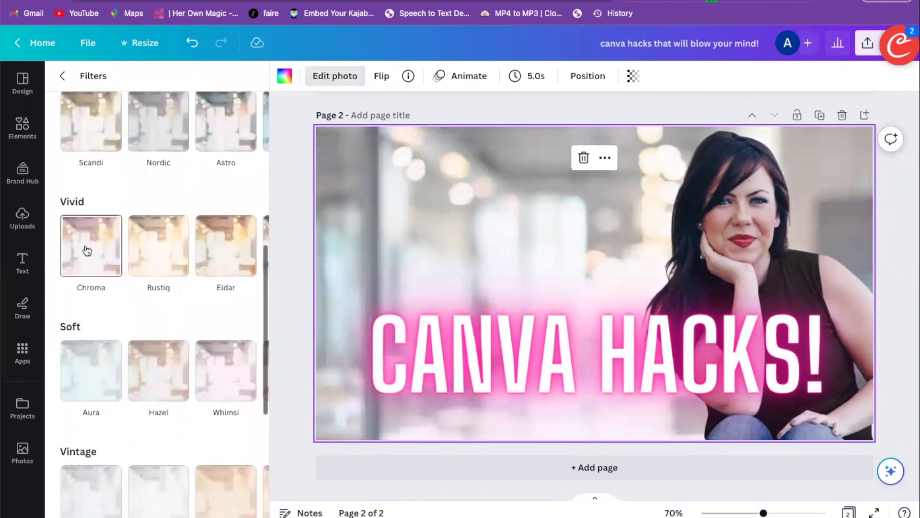
pyautogui.click(87, 251)
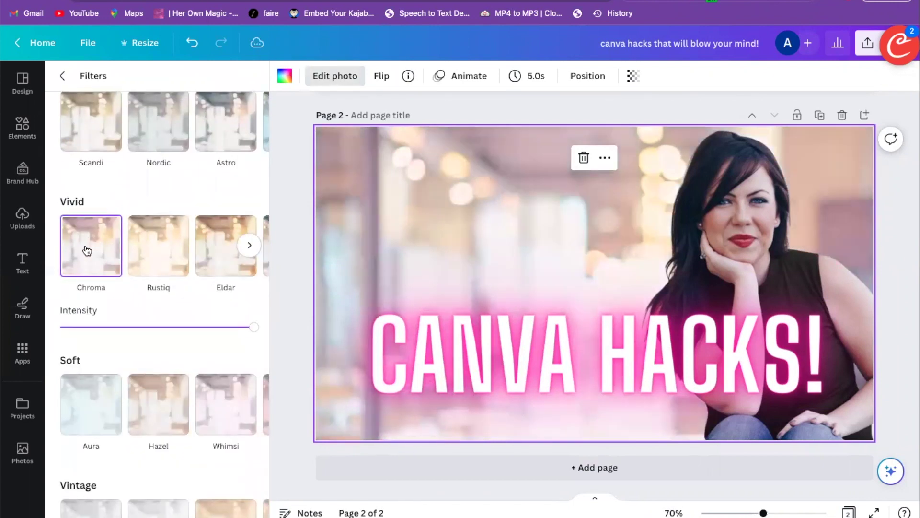
pyautogui.moveTo(247, 330)
pyautogui.mouseDown()
pyautogui.moveTo(219, 328)
pyautogui.moveTo(244, 330)
pyautogui.mouseUp()
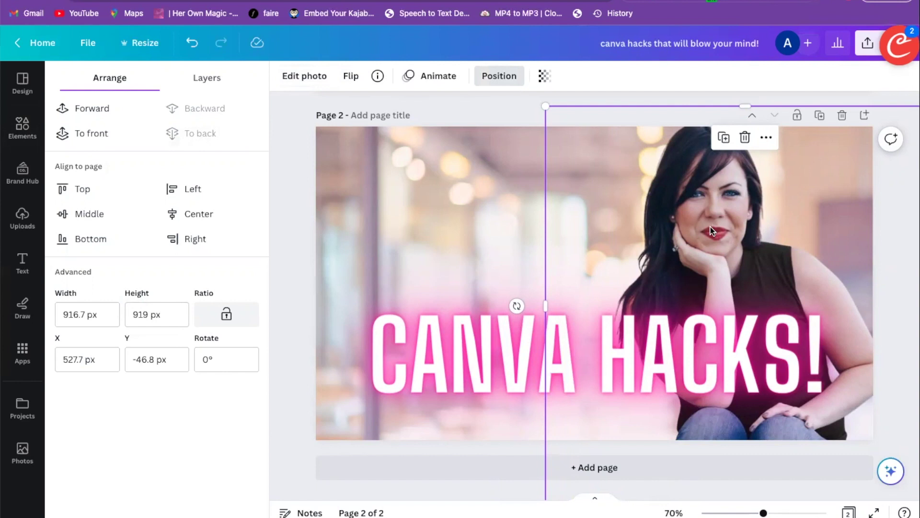
# Step: Alt-drag a copy of the woman cutout to the right, then request the old photo editor
pyautogui.moveTo(710, 227); pyautogui.dragTo(854, 229)
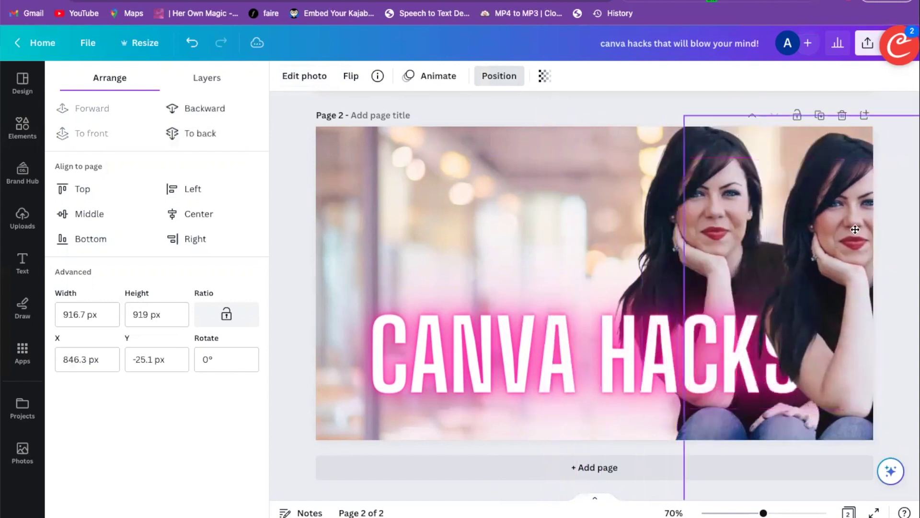
pyautogui.click(662, 196)
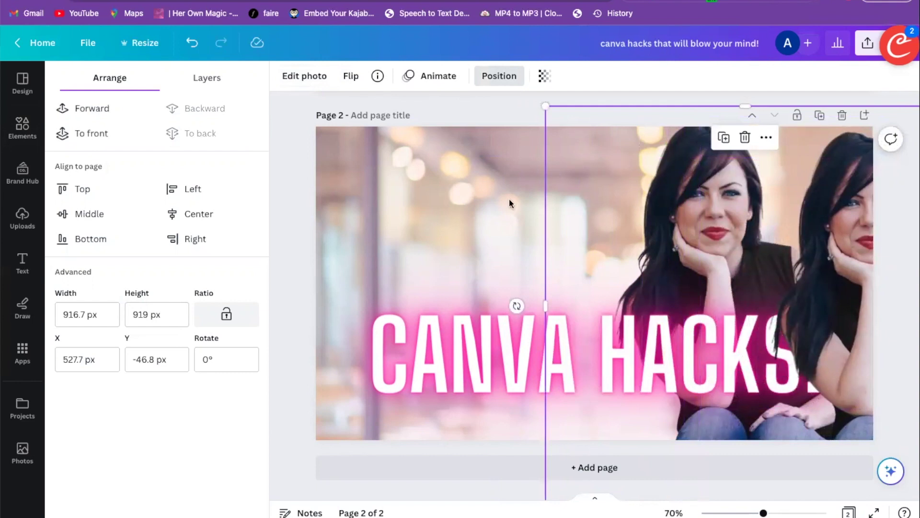
pyautogui.click(298, 79)
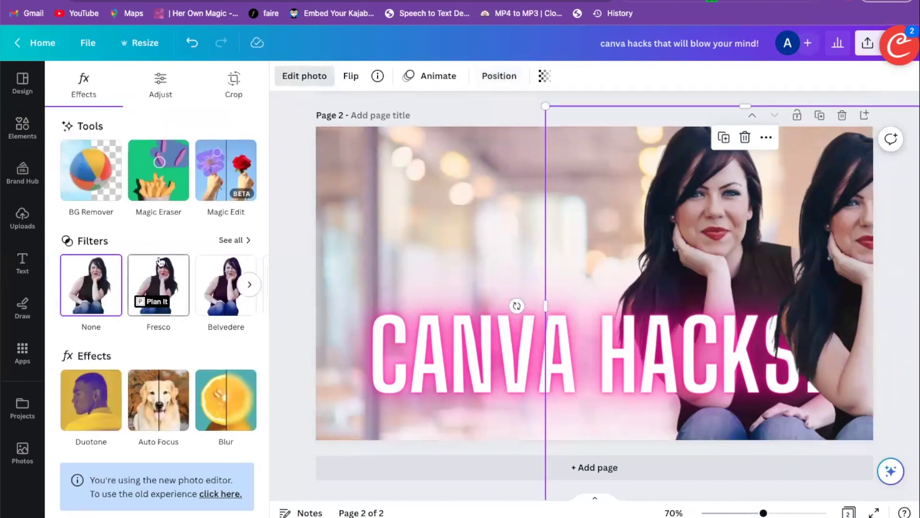
pyautogui.scroll(-1, 160, 268)
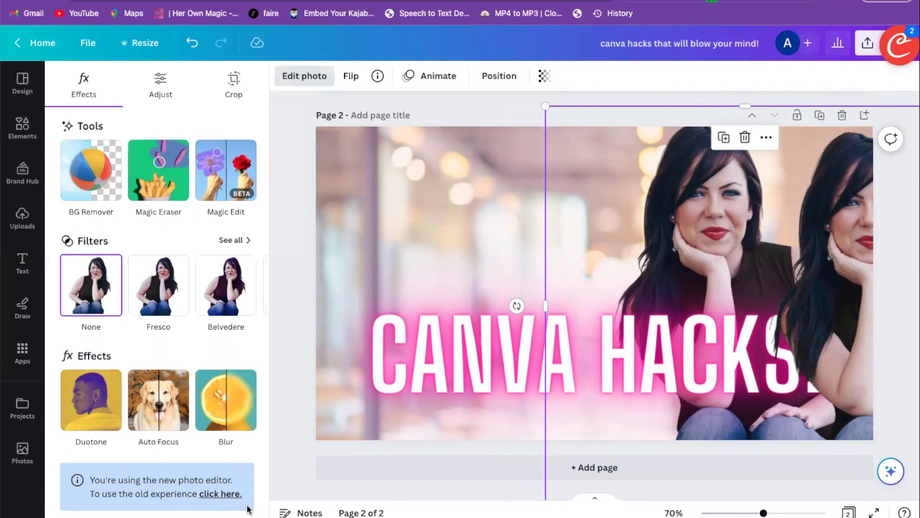
pyautogui.click(220, 495)
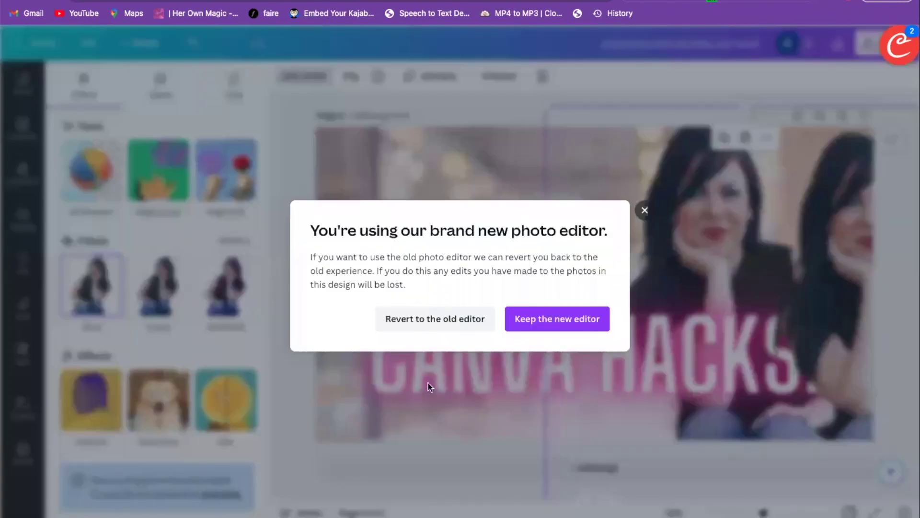
# Step: Revert to the old photo editor and reopen the cutout's image editing tools
pyautogui.click(433, 318)
pyautogui.click(194, 501)
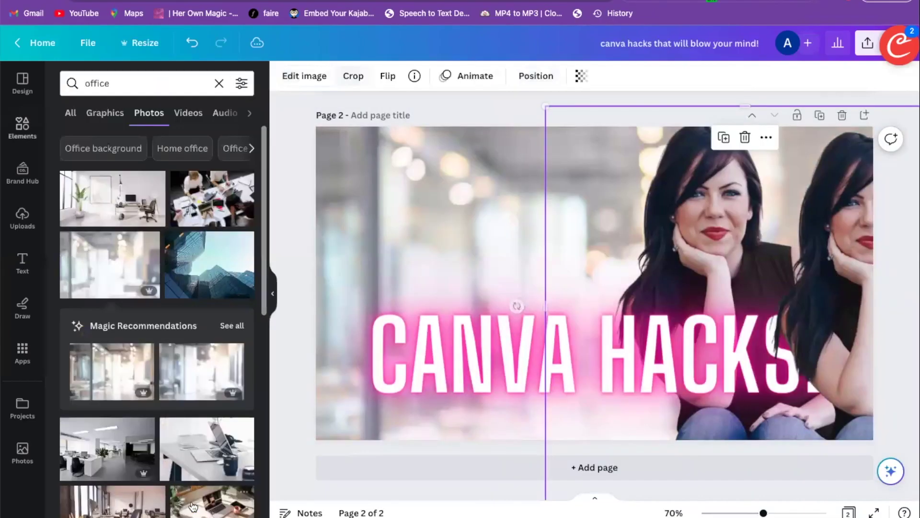
pyautogui.click(284, 83)
pyautogui.scroll(-3, 145, 307)
pyautogui.scroll(-7, 145, 312)
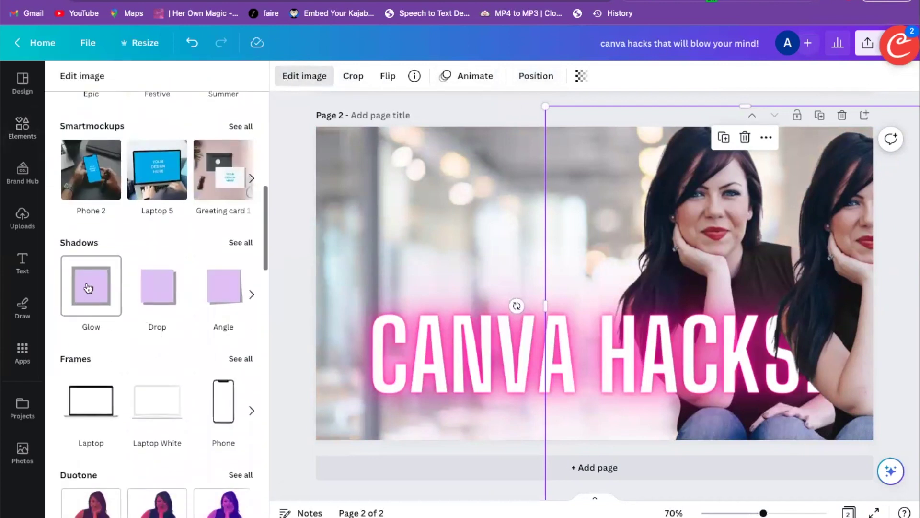
# Step: Apply a white Glow shadow to the woman, size 21, fully solid, blur 1
pyautogui.click(89, 288)
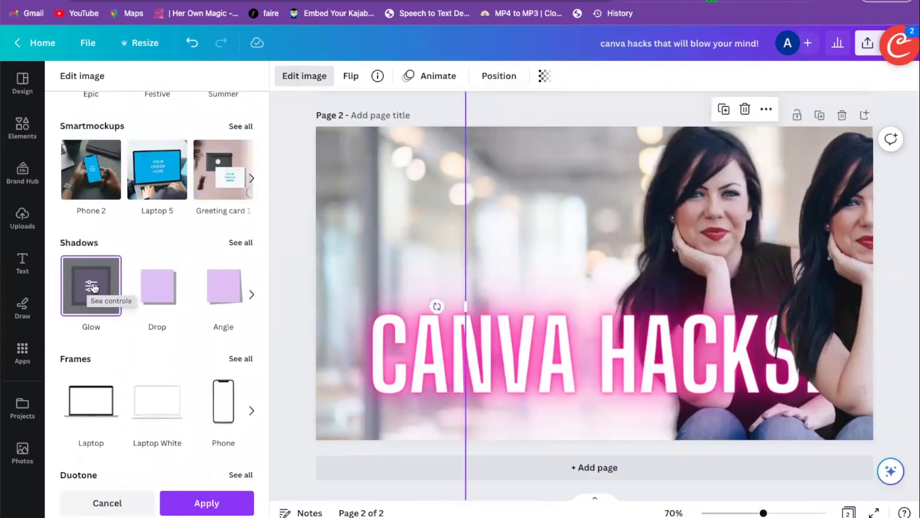
pyautogui.click(92, 286)
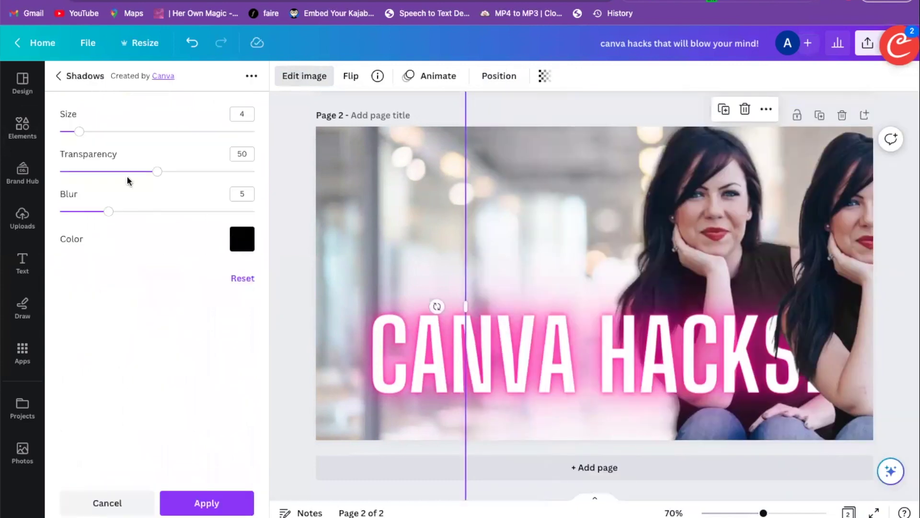
pyautogui.moveTo(81, 134); pyautogui.dragTo(164, 134)
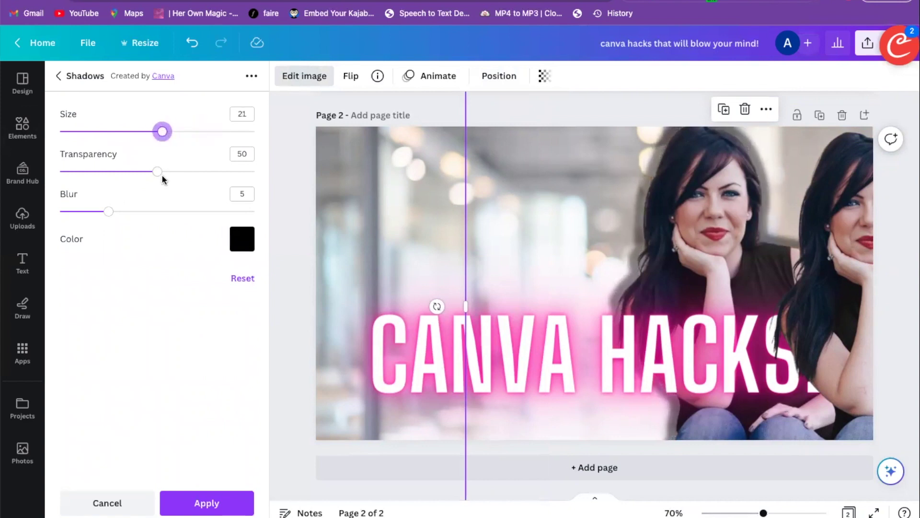
pyautogui.moveTo(158, 175); pyautogui.dragTo(267, 175)
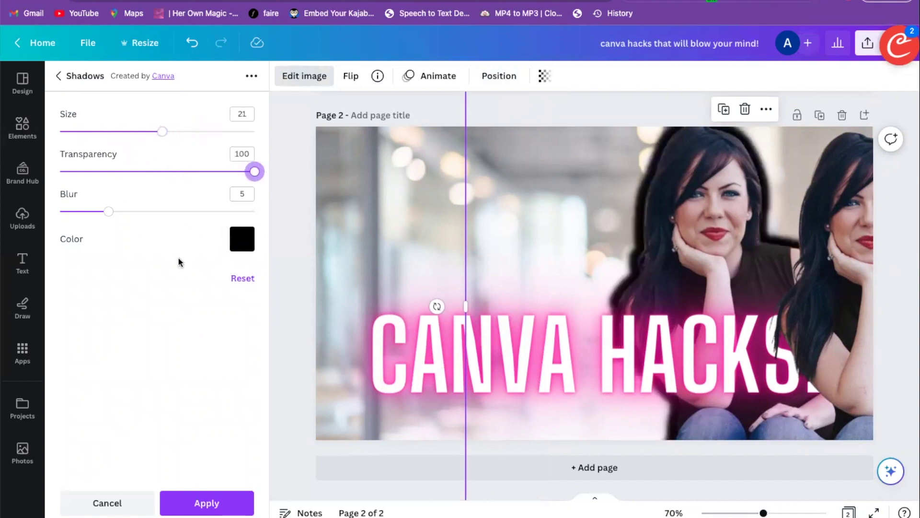
pyautogui.moveTo(108, 213); pyautogui.dragTo(83, 213)
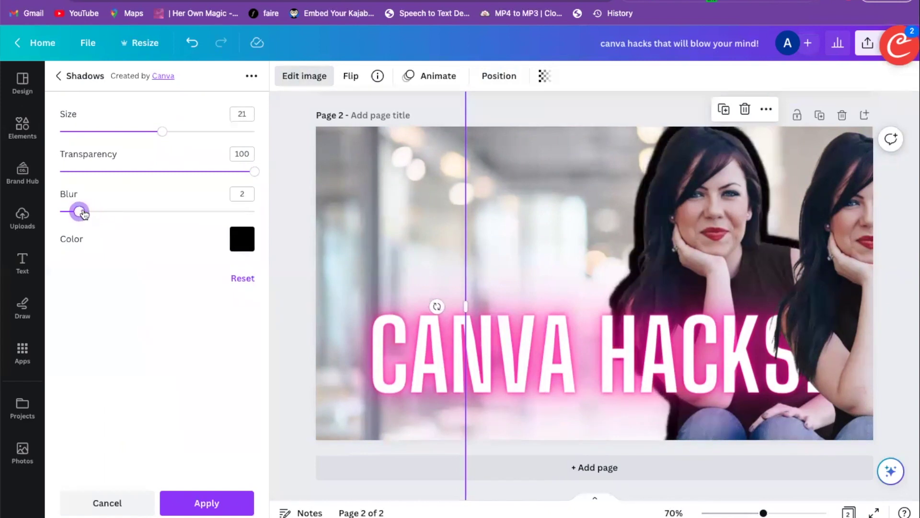
pyautogui.click(243, 244)
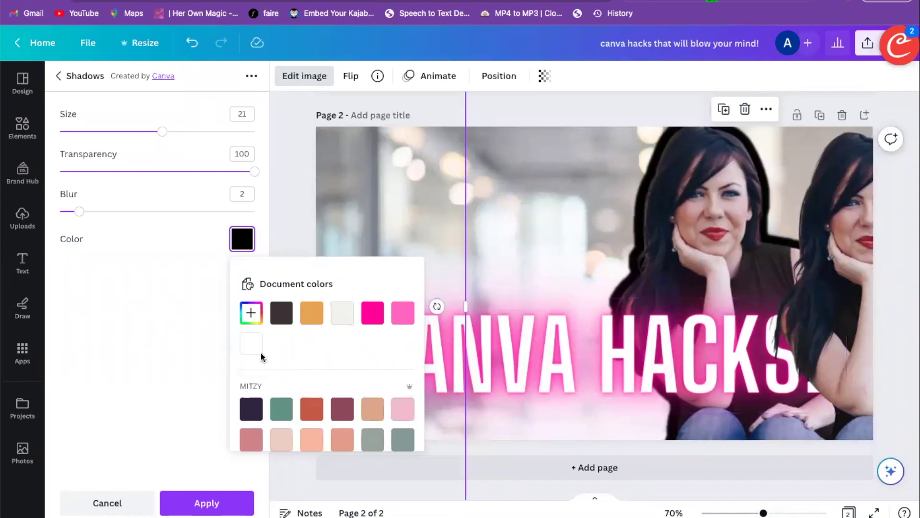
pyautogui.click(247, 346)
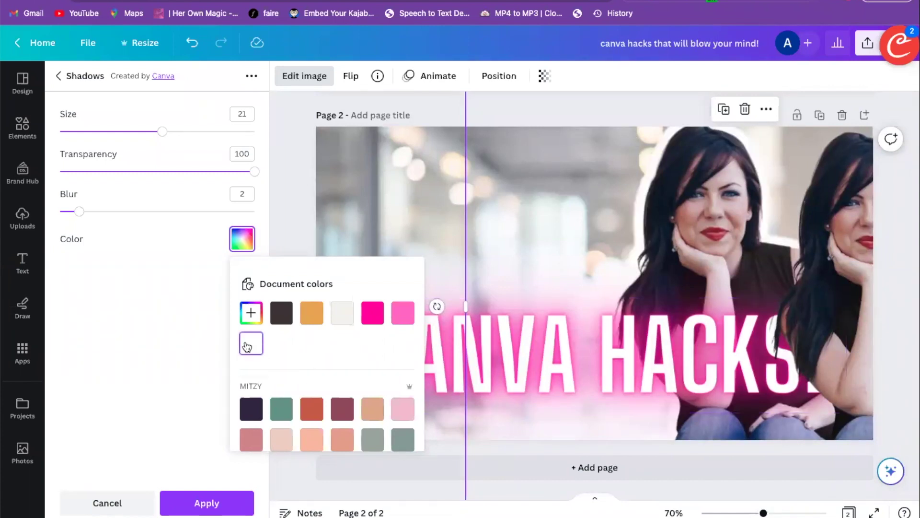
pyautogui.click(174, 297)
pyautogui.moveTo(62, 212); pyautogui.dragTo(69, 214)
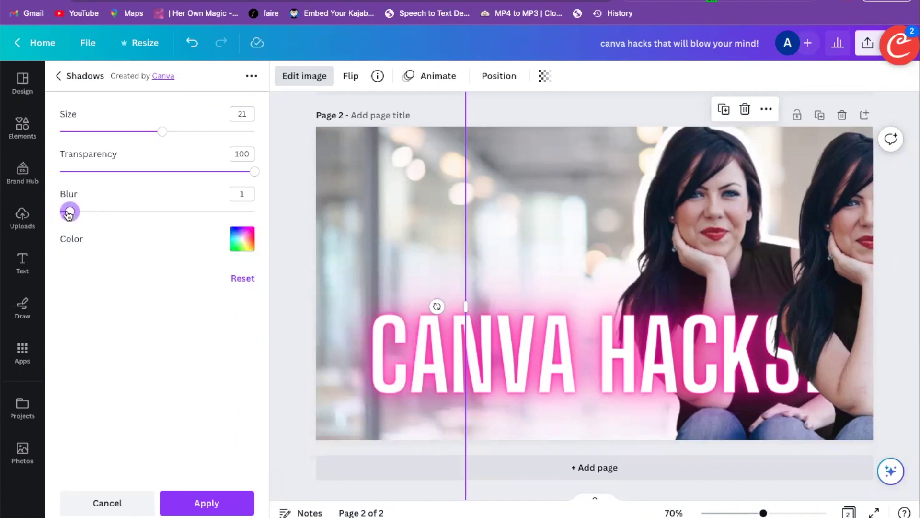
pyautogui.click(206, 502)
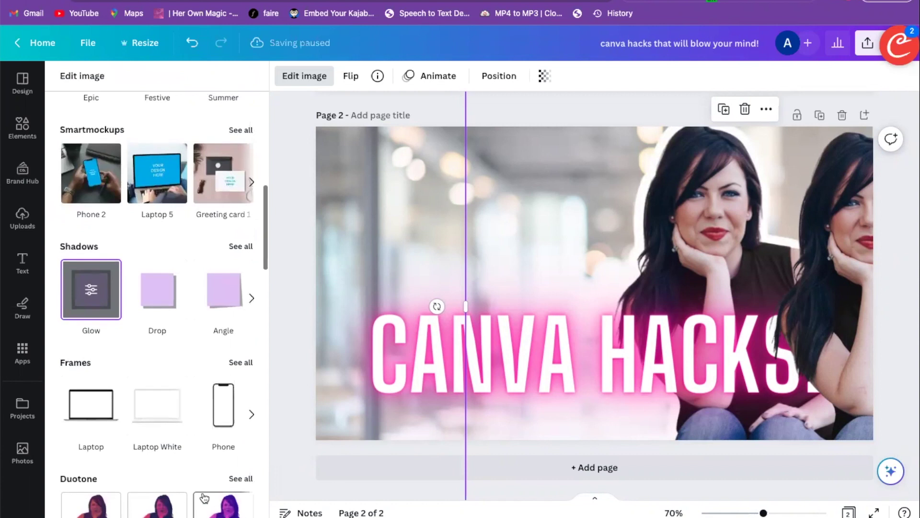
# Step: Stack the two woman cutouts together and send them behind the title
pyautogui.moveTo(721, 232); pyautogui.dragTo(701, 233)
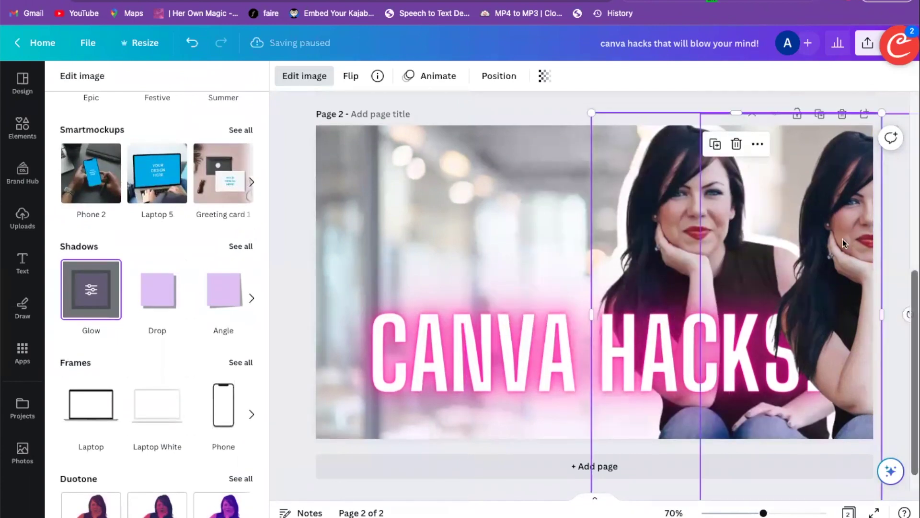
pyautogui.moveTo(843, 239); pyautogui.dragTo(672, 230)
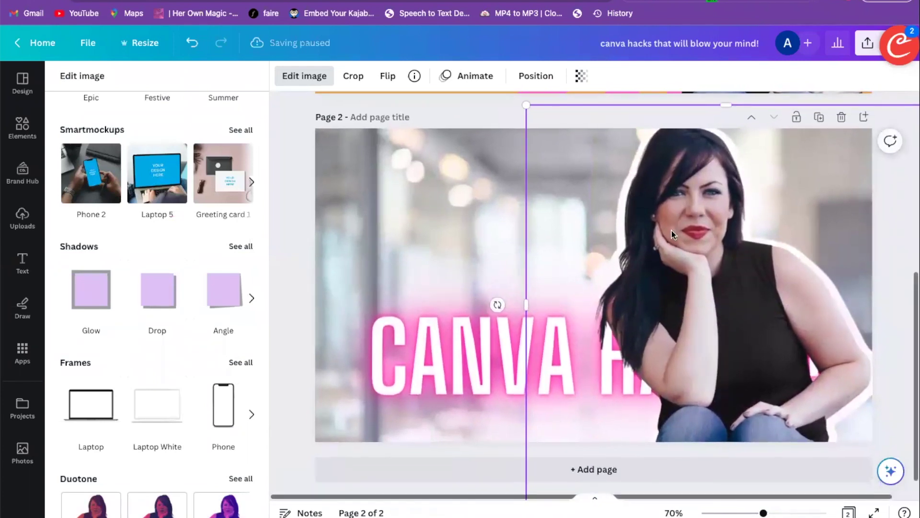
pyautogui.click(536, 77)
pyautogui.click(201, 133)
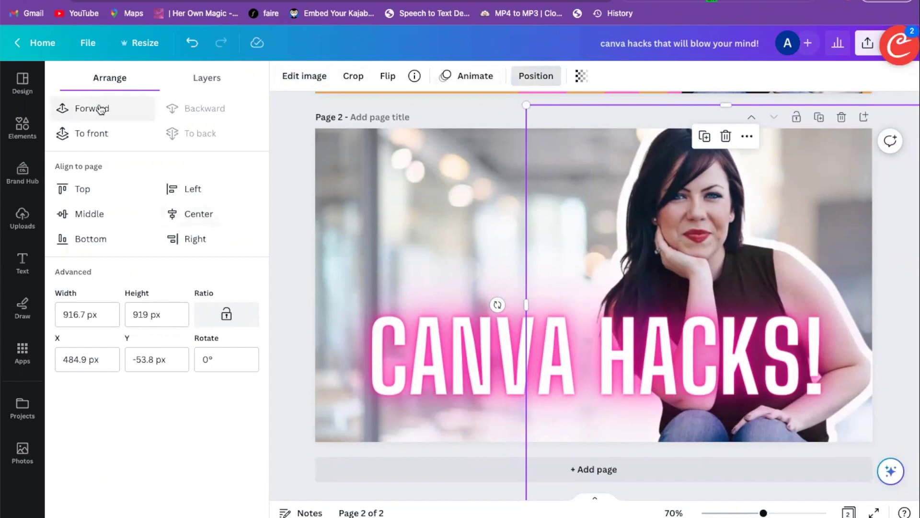
pyautogui.click(485, 106)
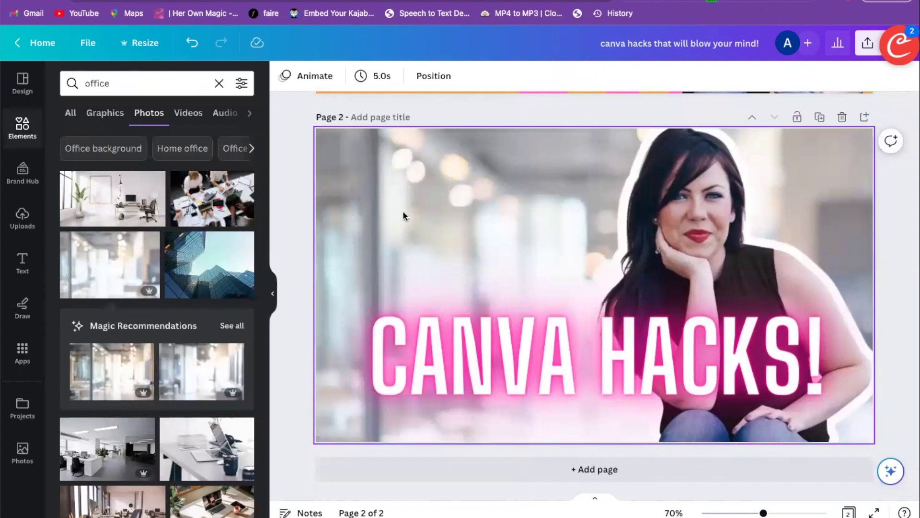
# Step: Split 'CANVA HACKS!' onto two lines and move it up and left of the woman
pyautogui.click(542, 356)
pyautogui.moveTo(541, 354); pyautogui.dragTo(532, 222)
pyautogui.doubleClick(599, 223)
pyautogui.click(600, 223)
pyautogui.press('Return')
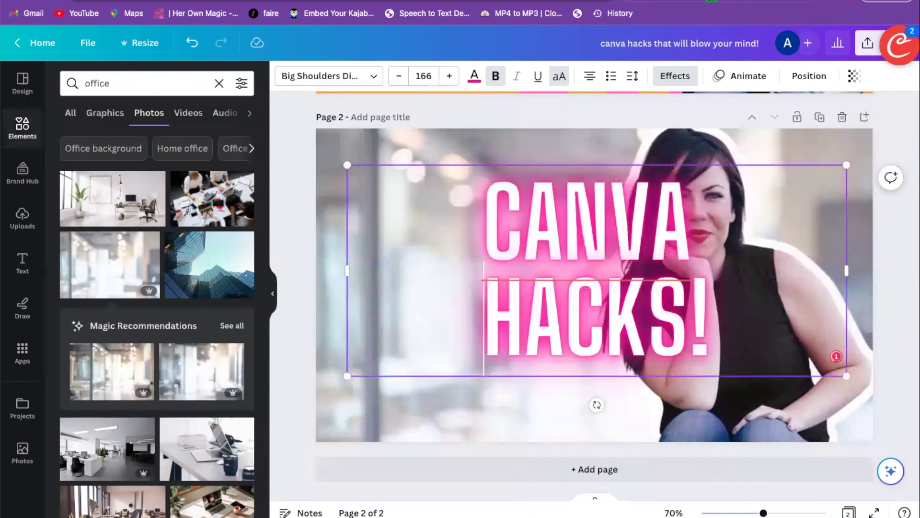
pyautogui.press('Escape')
pyautogui.moveTo(584, 230); pyautogui.dragTo(479, 234)
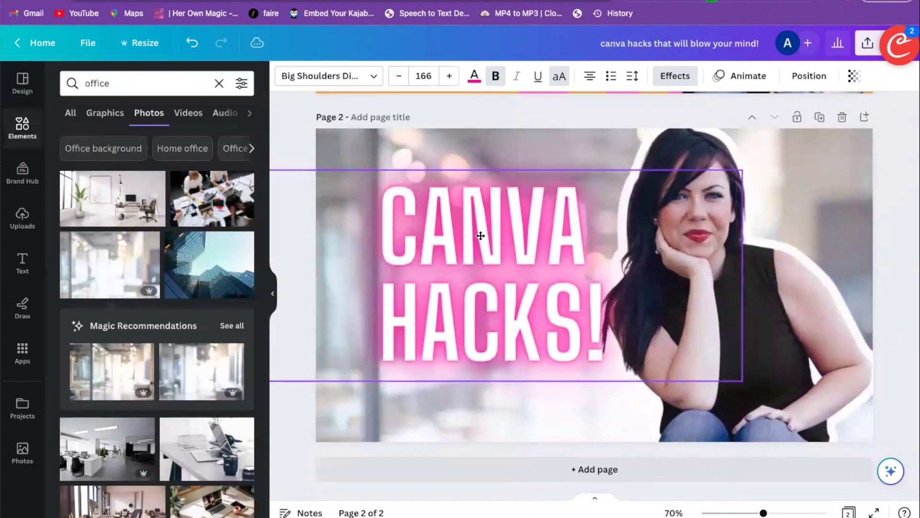
pyautogui.click(436, 107)
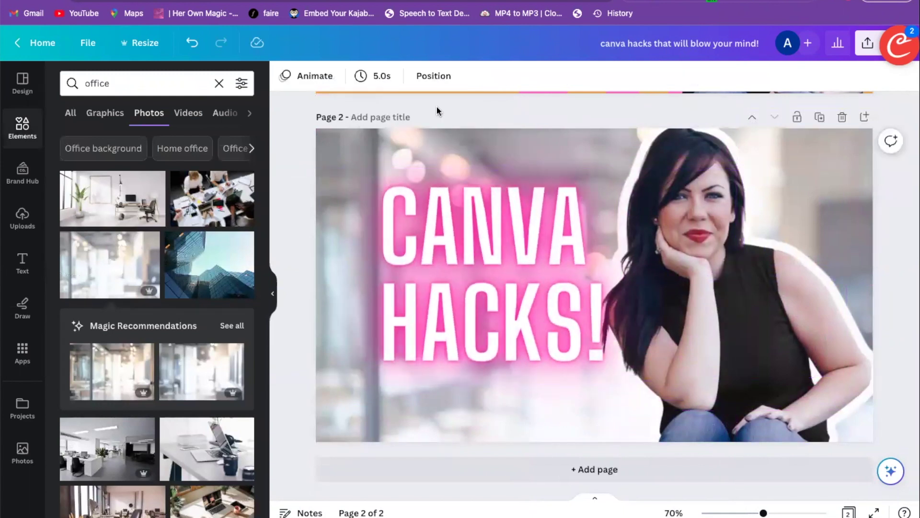
# Step: Replace the office background with a dark purple-pink gradient from a 'colors' photo search
pyautogui.click(464, 141)
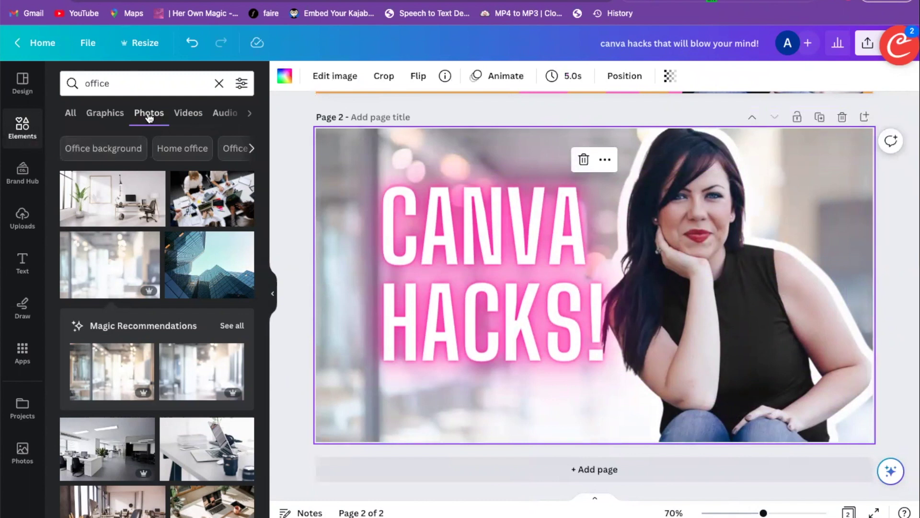
pyautogui.doubleClick(97, 82)
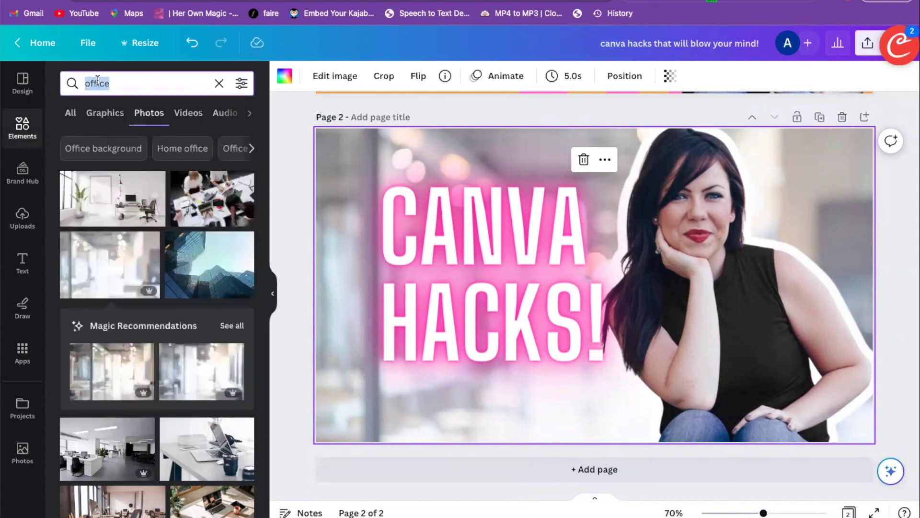
pyautogui.write('colors')
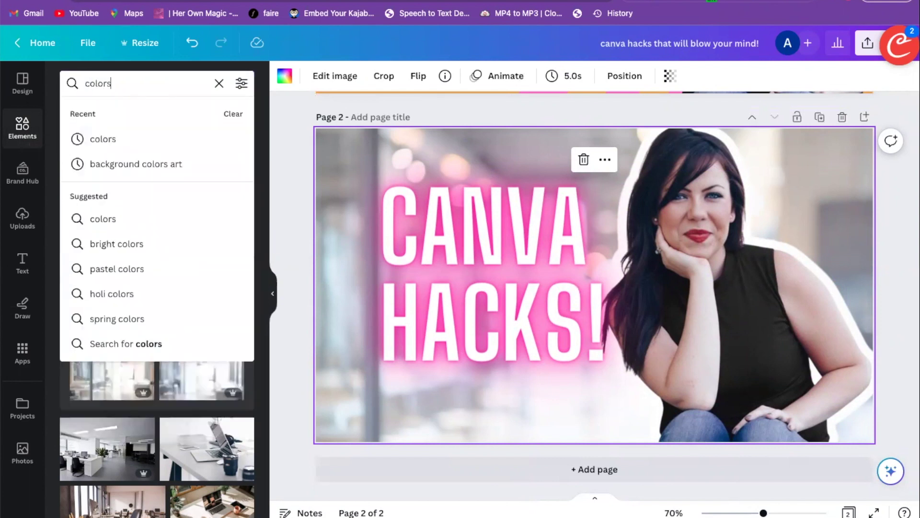
pyautogui.press('Return')
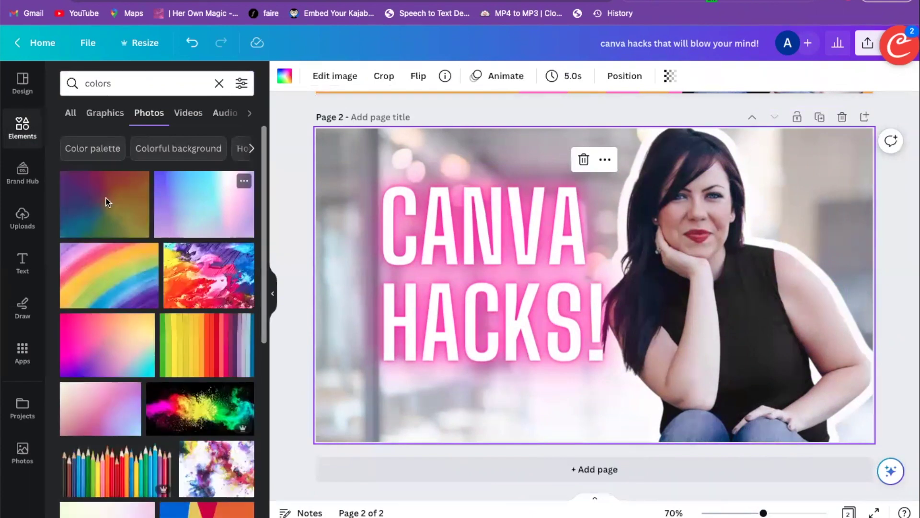
pyautogui.moveTo(113, 339); pyautogui.dragTo(329, 139)
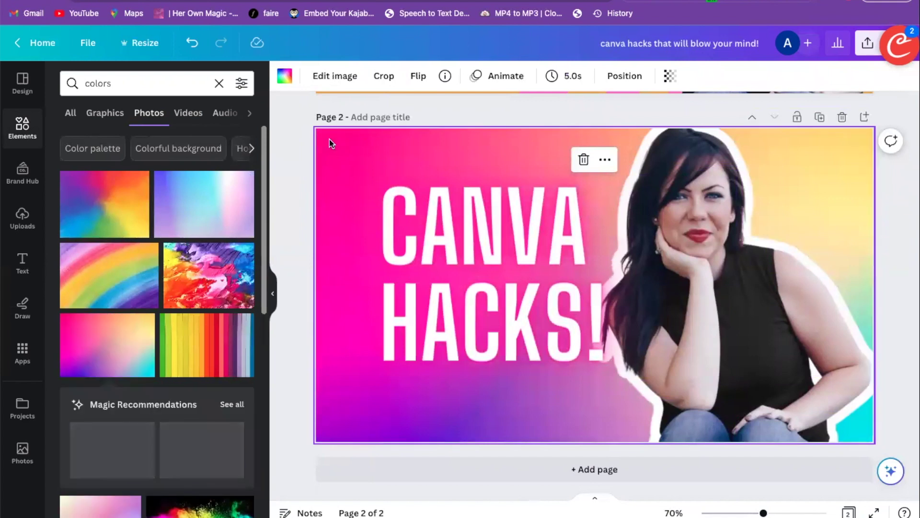
pyautogui.scroll(-5, 194, 332)
pyautogui.moveTo(103, 165); pyautogui.dragTo(331, 162)
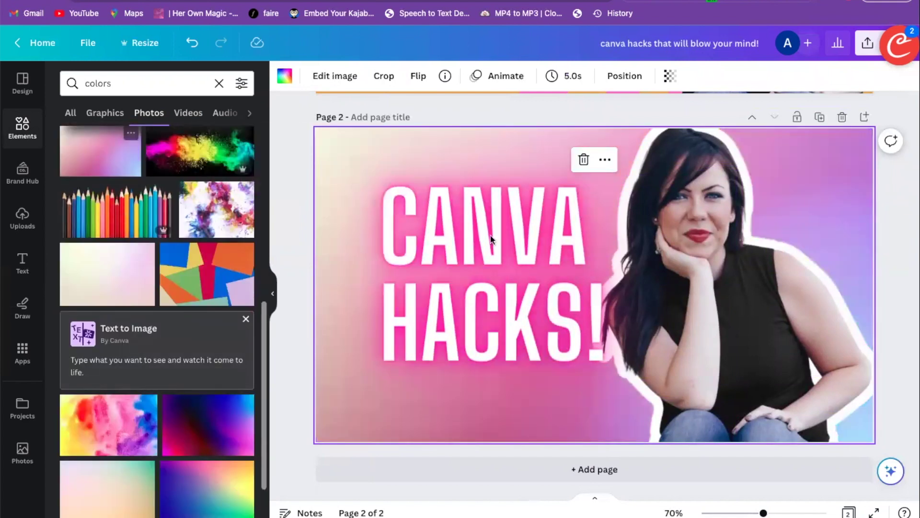
pyautogui.scroll(-7, 117, 380)
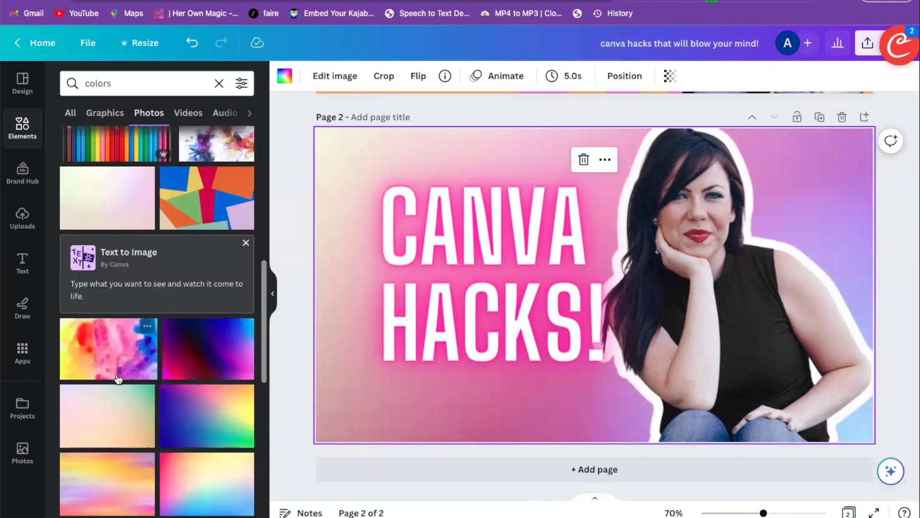
pyautogui.moveTo(200, 204); pyautogui.dragTo(323, 143)
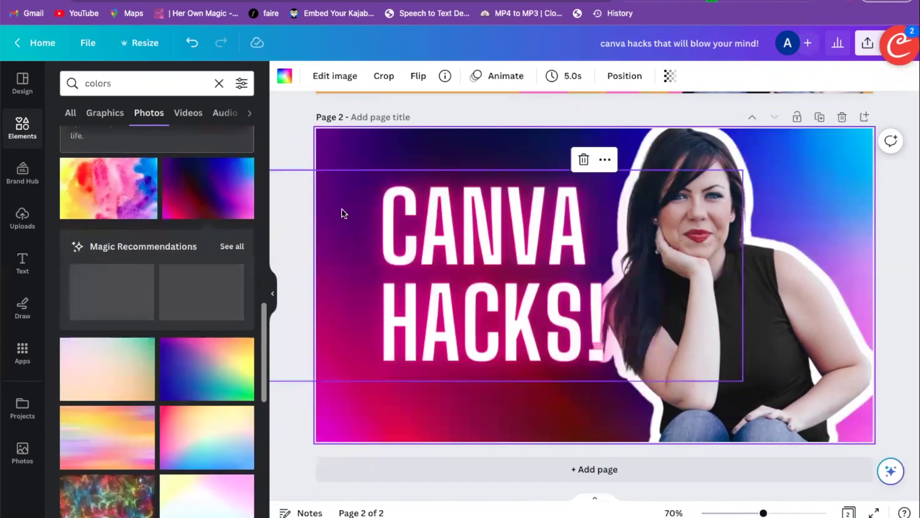
# Step: Enlarge the two-line title to size 188 and shift it left and down
pyautogui.click(341, 209)
pyautogui.moveTo(775, 165); pyautogui.dragTo(814, 154)
pyautogui.moveTo(537, 212); pyautogui.dragTo(493, 232)
pyautogui.click(483, 109)
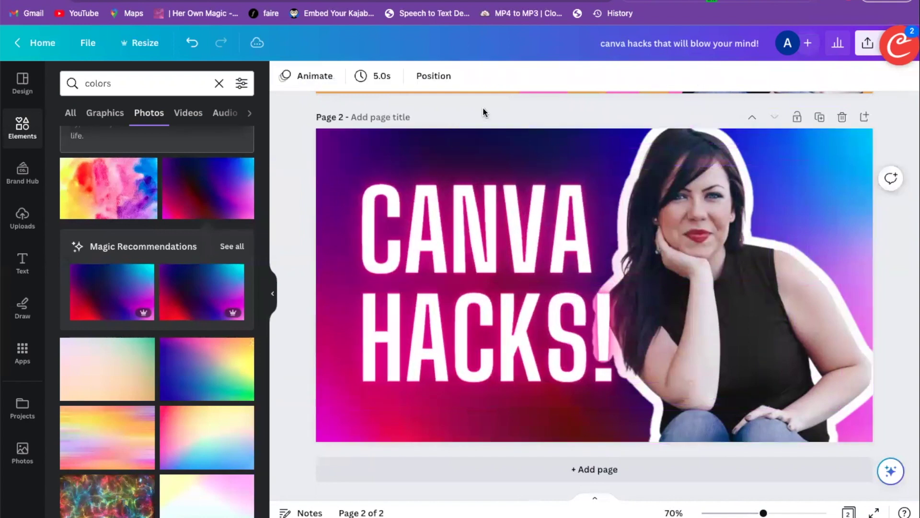
# Step: Search the side panel for 'emoji' stickers
pyautogui.doubleClick(103, 81)
pyautogui.write('emoji')
pyautogui.press('Return')
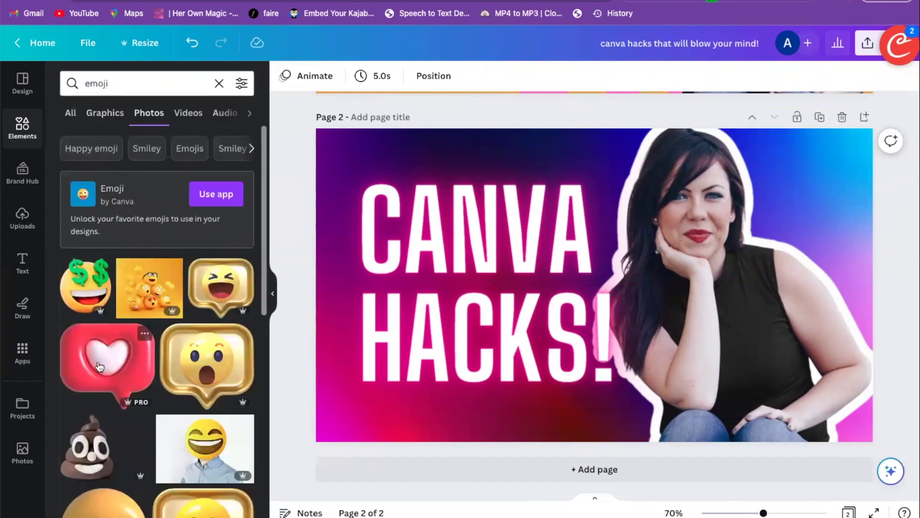
# Step: Add a small, clockwise-tilted heart emoji sticker near the page's top-right
pyautogui.click(99, 367)
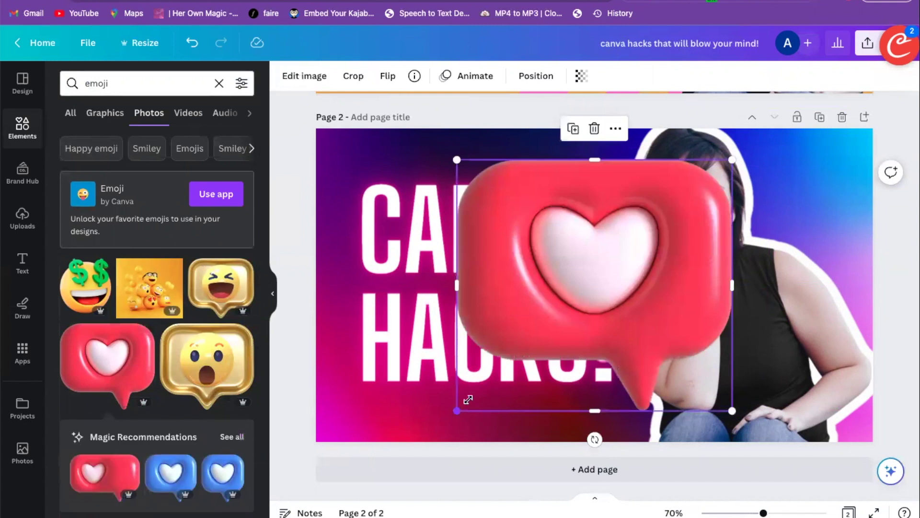
pyautogui.moveTo(455, 410); pyautogui.dragTo(568, 323)
pyautogui.moveTo(686, 223); pyautogui.dragTo(839, 213)
pyautogui.moveTo(796, 333); pyautogui.dragTo(759, 329)
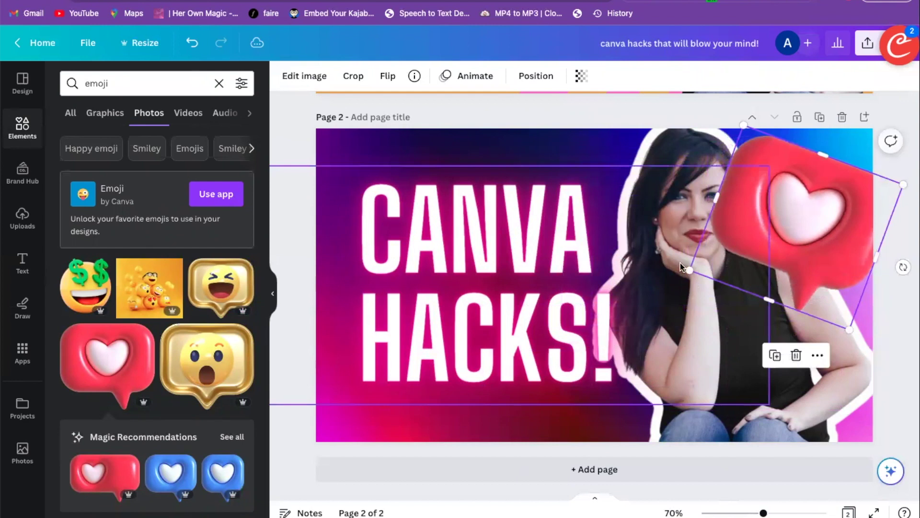
pyautogui.moveTo(691, 270); pyautogui.dragTo(790, 240)
pyautogui.moveTo(841, 192); pyautogui.dragTo(809, 176)
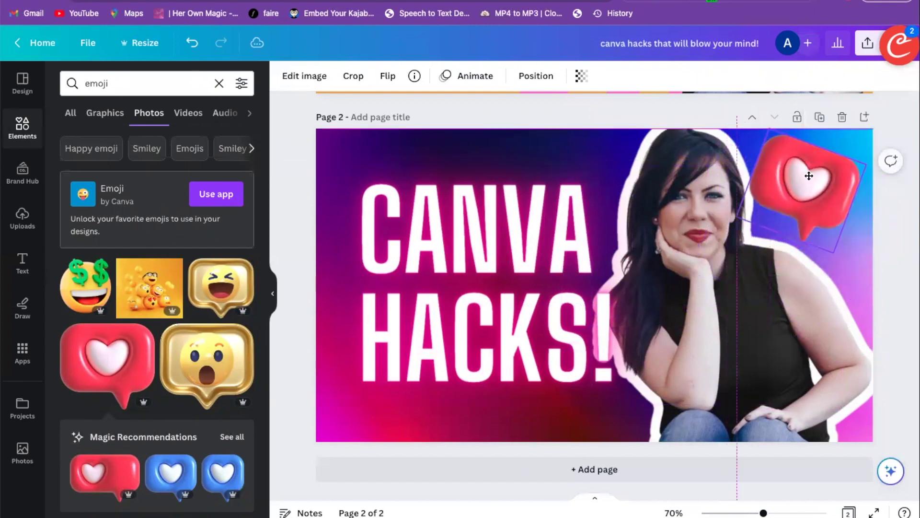
# Step: Add a second, smaller counter-tilted heart above CANVA at the top-left
pyautogui.click(116, 368)
pyautogui.moveTo(594, 360); pyautogui.dragTo(639, 375)
pyautogui.moveTo(658, 316); pyautogui.dragTo(599, 295)
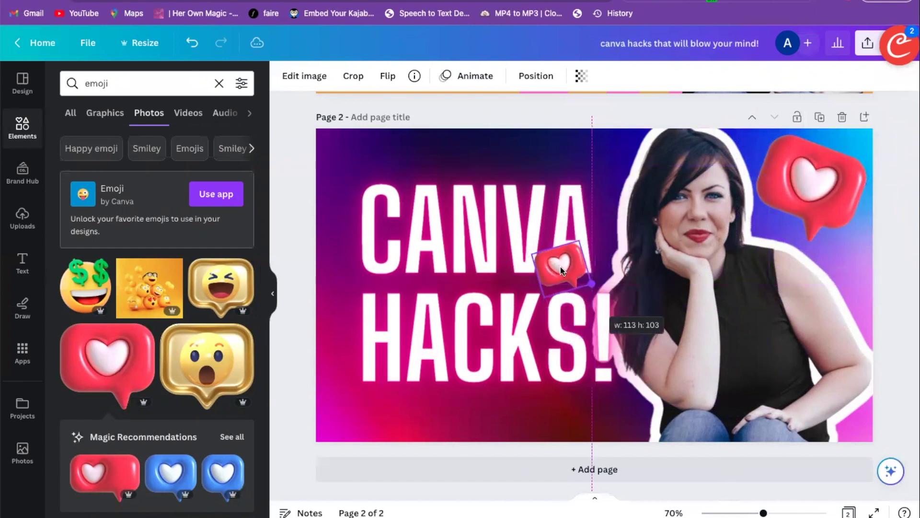
pyautogui.moveTo(534, 261); pyautogui.dragTo(352, 395)
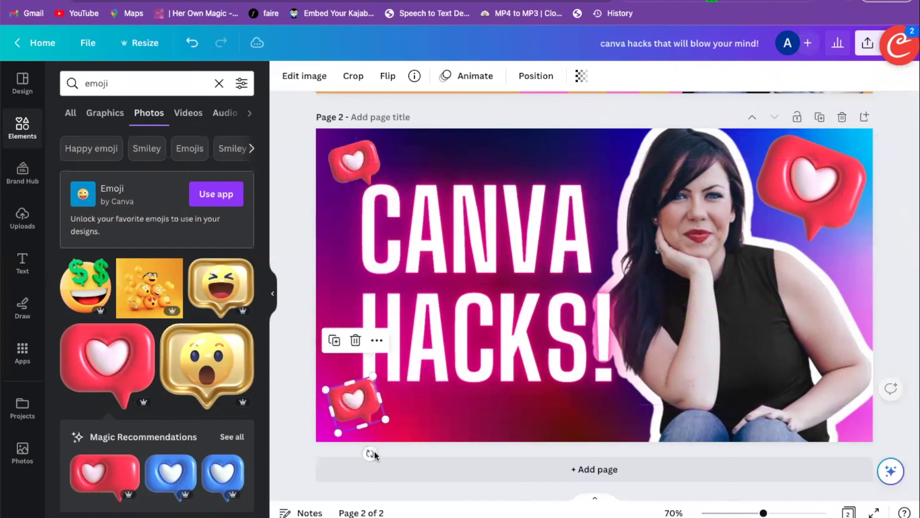
pyautogui.moveTo(362, 452); pyautogui.dragTo(341, 452)
pyautogui.click(297, 150)
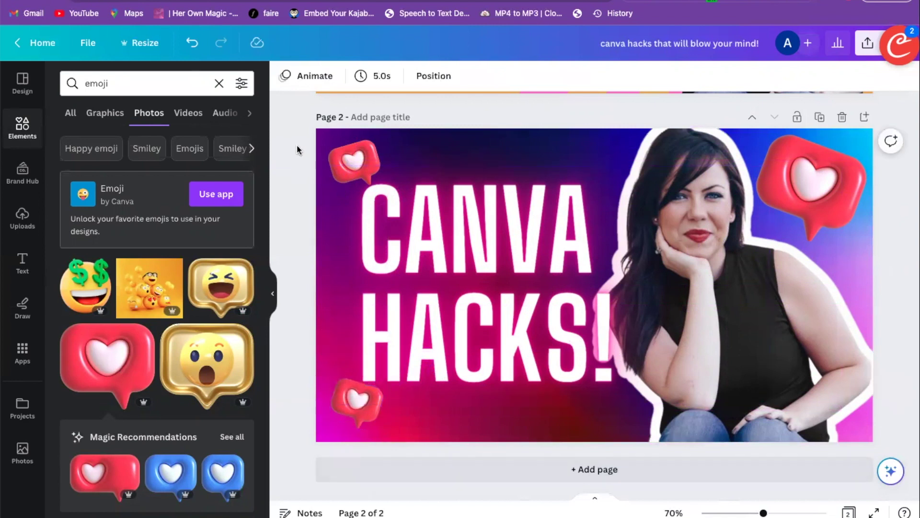
# Step: Duplicate the top-left heart further right with a tilt, and enlarge the bottom-left heart
pyautogui.click(351, 161)
pyautogui.moveTo(351, 161); pyautogui.dragTo(616, 164)
pyautogui.moveTo(671, 153); pyautogui.dragTo(668, 191)
pyautogui.moveTo(617, 157); pyautogui.dragTo(590, 166)
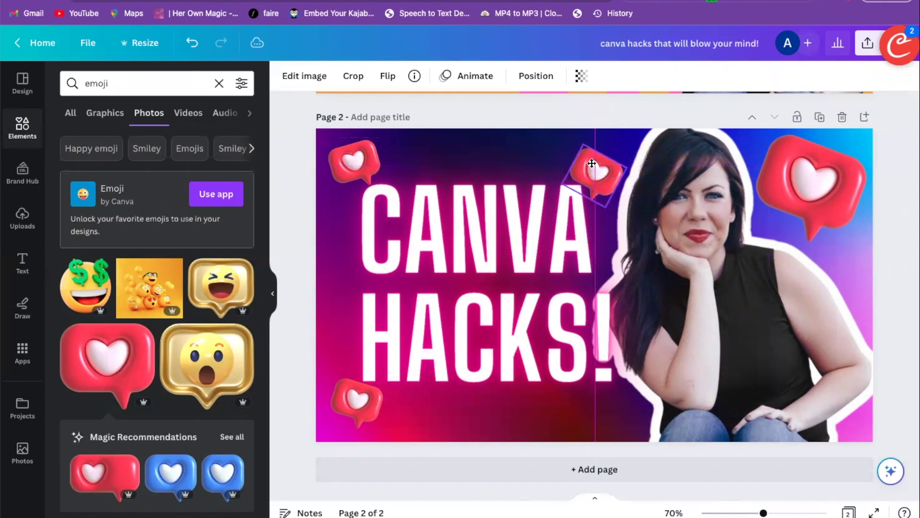
pyautogui.click(503, 110)
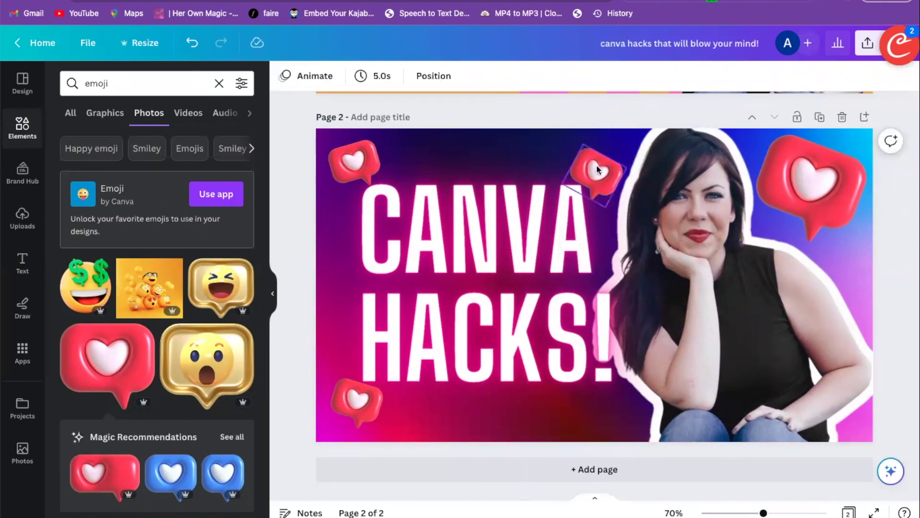
pyautogui.click(359, 424)
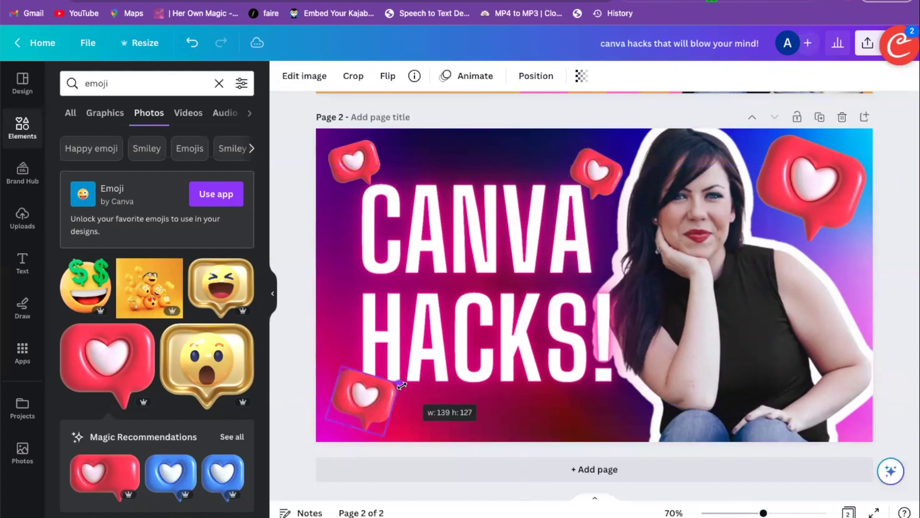